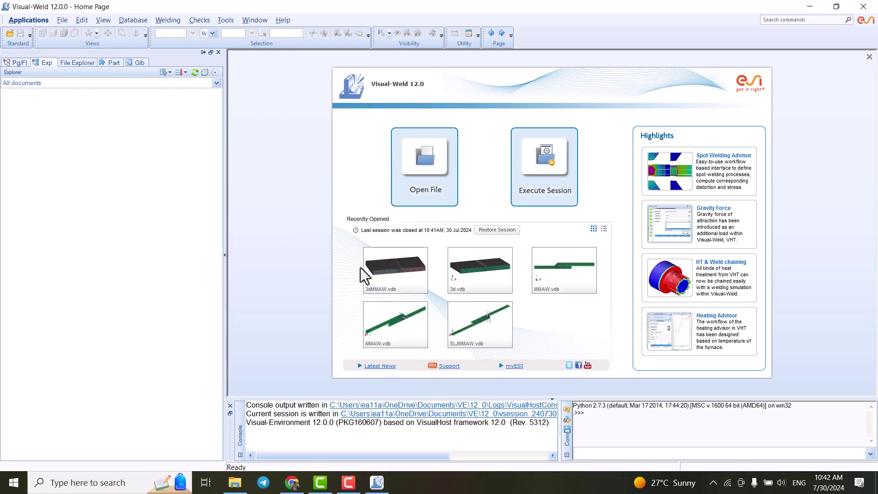
Step: Open the recent project 3dMMAW.vdb and start the Welding Advisor for it
mouse_move(391, 272)
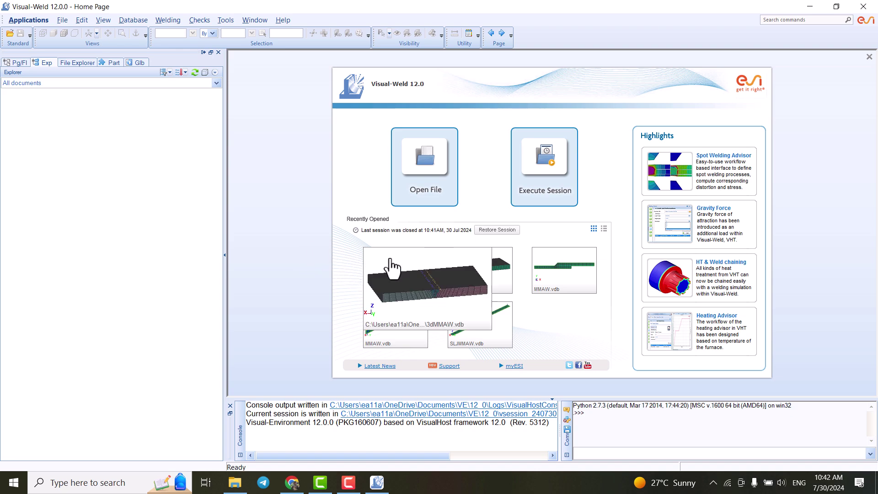
left_click(412, 283)
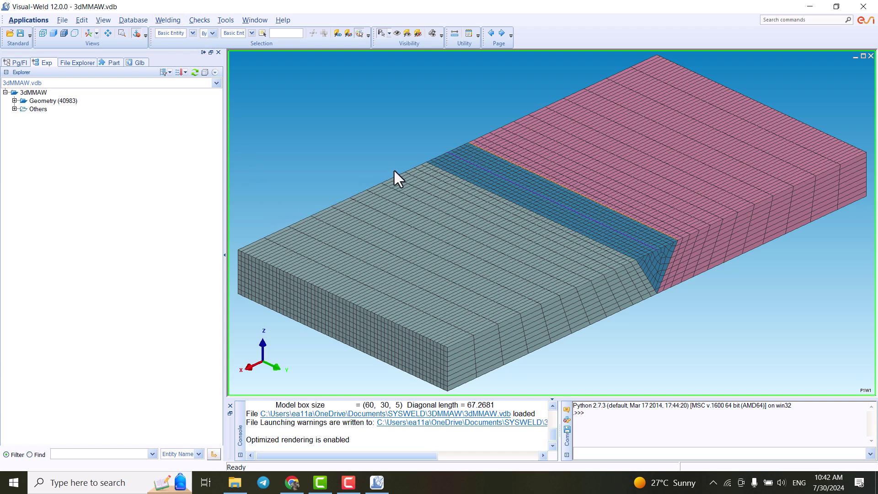
scroll(393, 174, "down", 2)
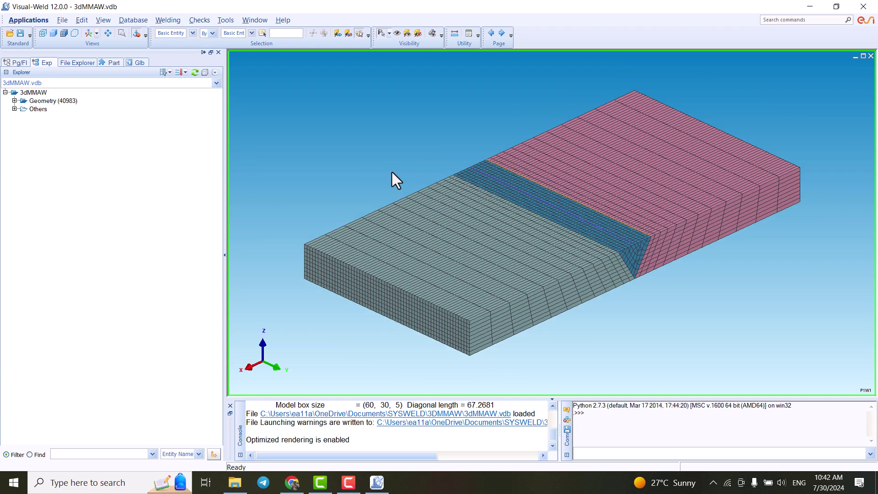
left_click(169, 20)
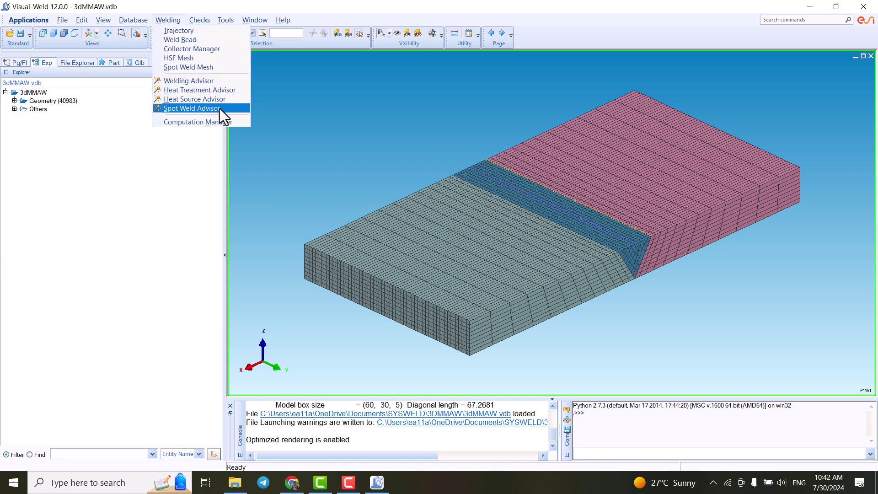
left_click(196, 81)
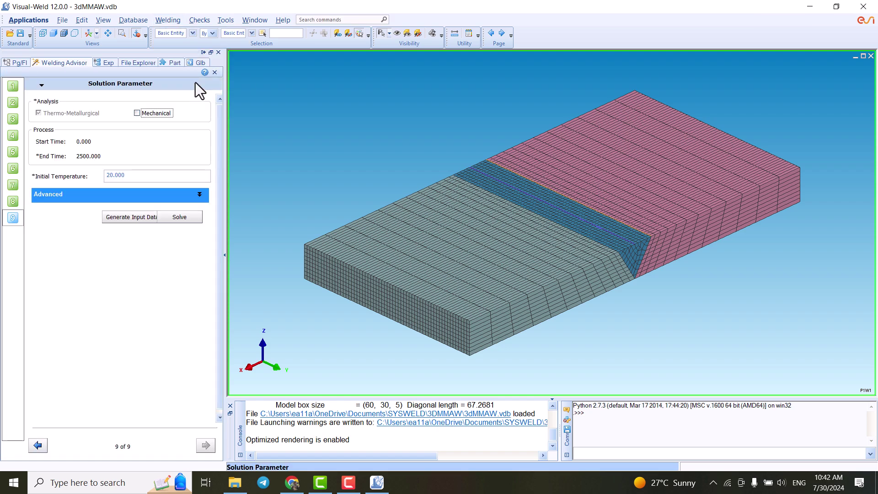
Step: Review the project description, global parameters and the materials assigned to the components and the filler joint
left_click(19, 92)
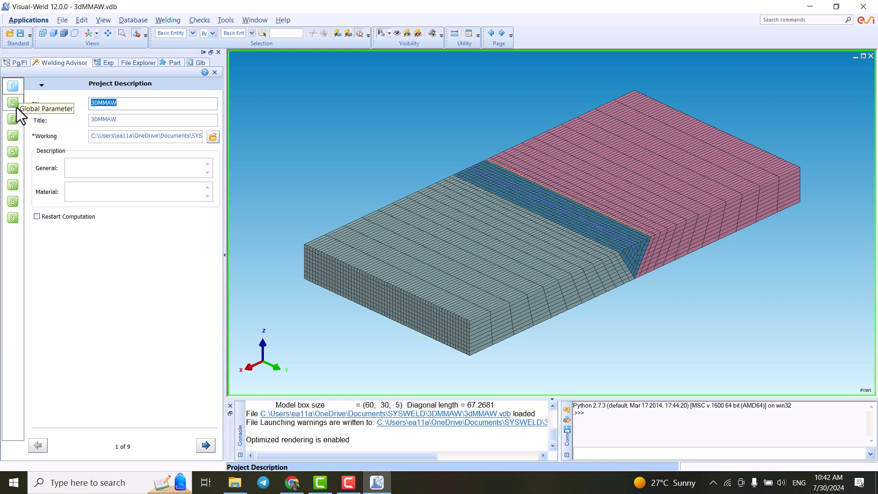
left_click(17, 108)
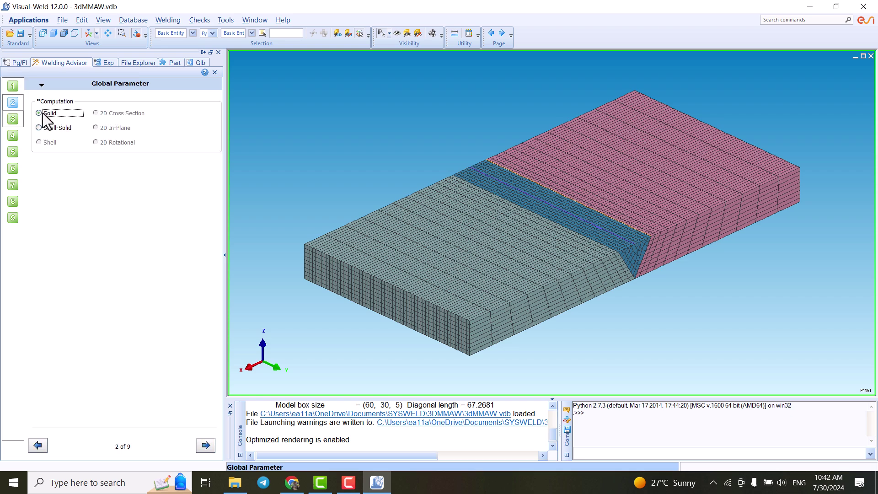
left_click(17, 119)
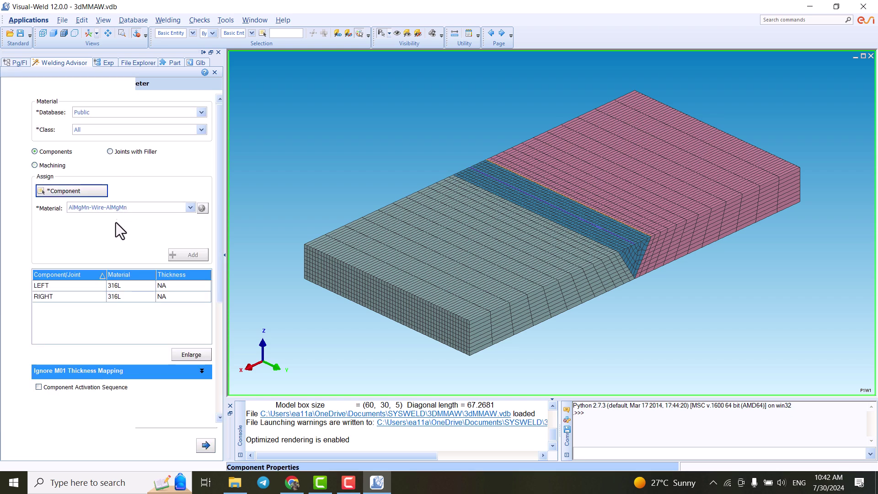
left_click(127, 293)
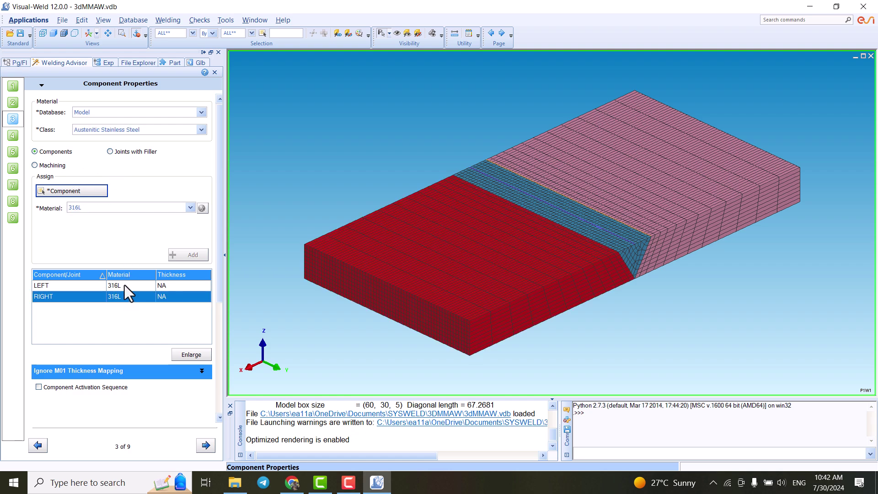
left_click(125, 284)
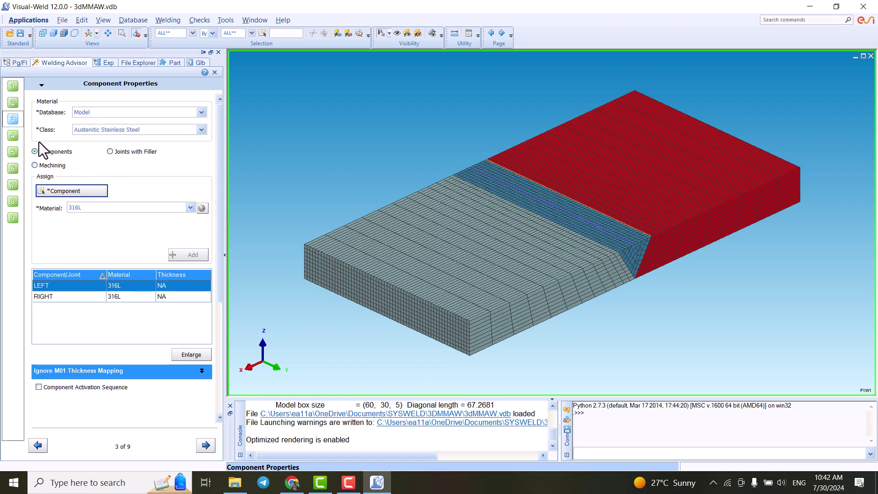
left_click(122, 152)
left_click(123, 286)
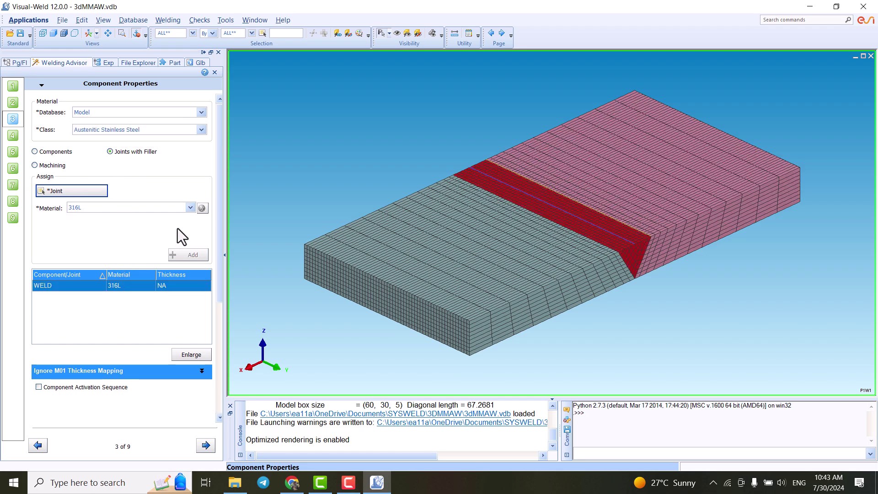
Step: Examine the existing joint's welding process settings, covering its weld line, weld pool and energy parameters
left_click(14, 133)
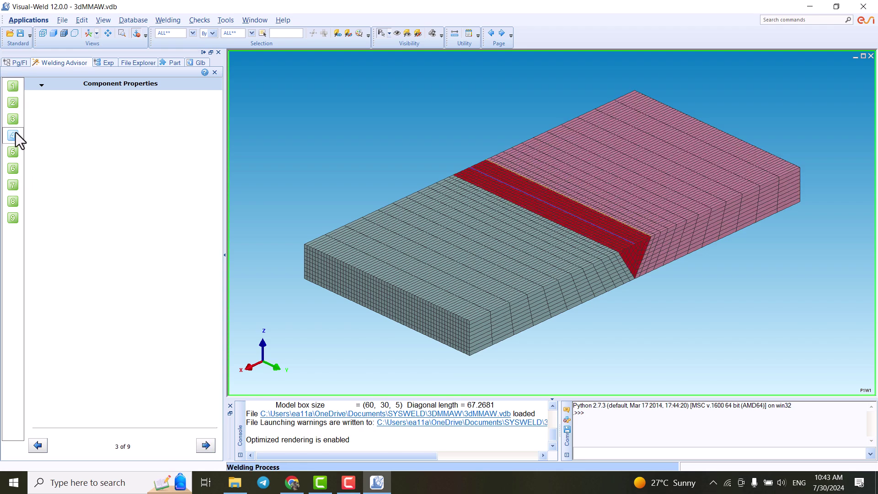
scroll(116, 184, "down", 5)
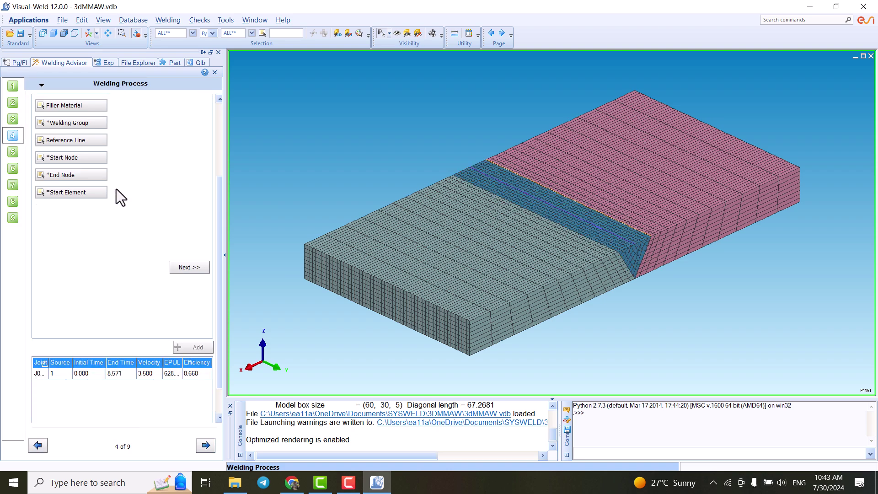
left_click(106, 372)
scroll(138, 199, "up", 4)
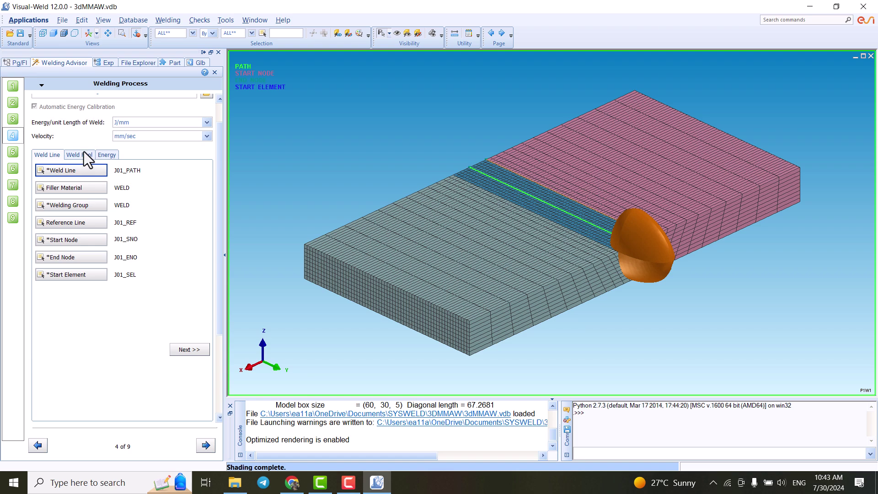
left_click(84, 153)
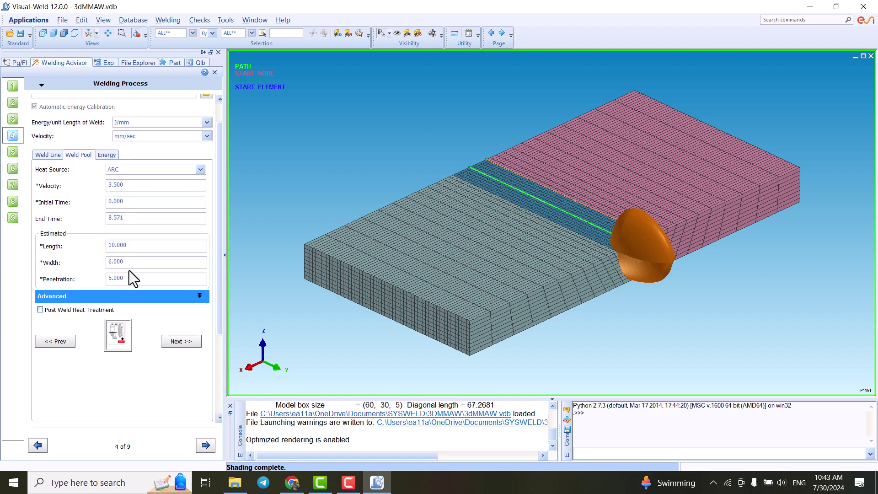
left_click(105, 155)
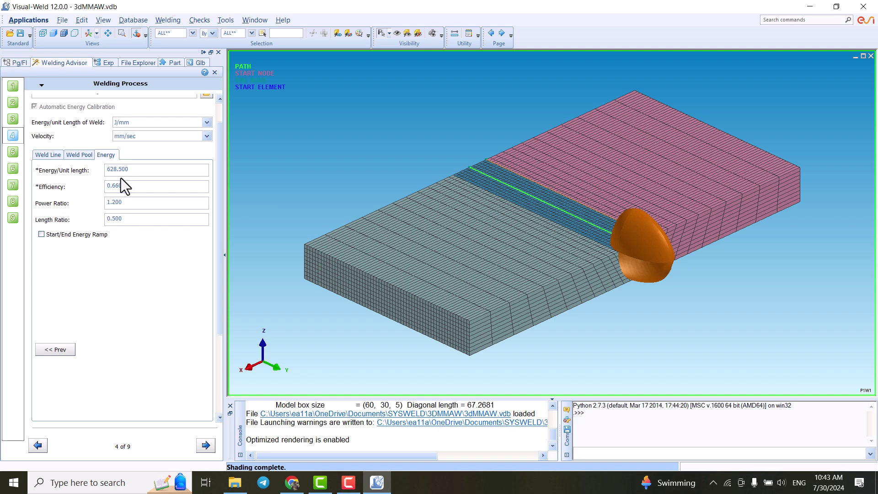
scroll(131, 198, "down", 1)
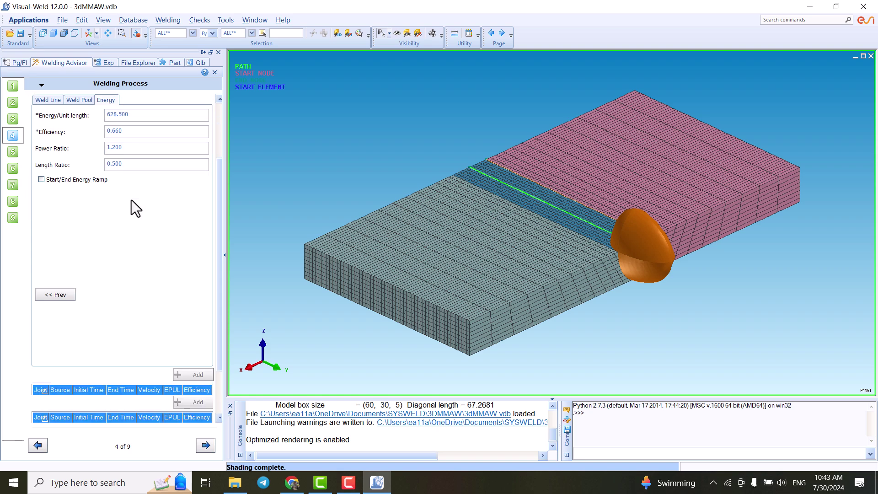
scroll(131, 199, "up", 2)
Step: Check the cooling conditions by inspecting the HEATENV collector definition and its cooling condition entry
left_click(14, 152)
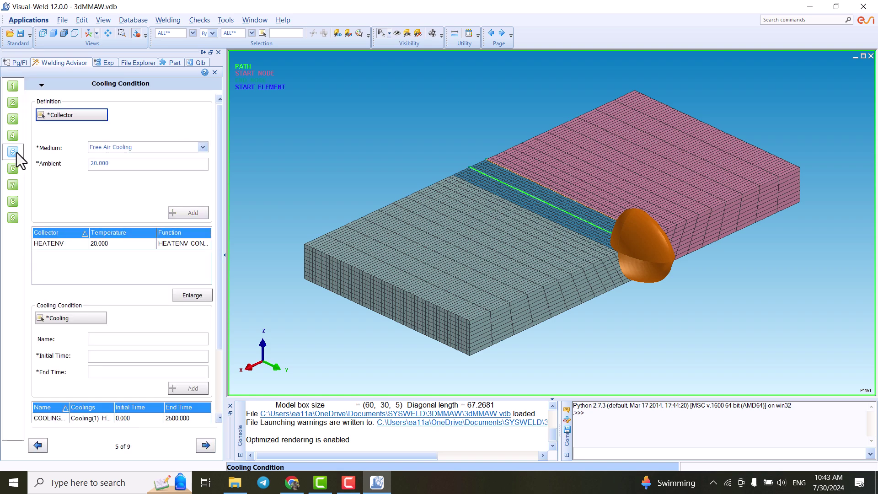
left_click(111, 245)
scroll(128, 206, "down", 2)
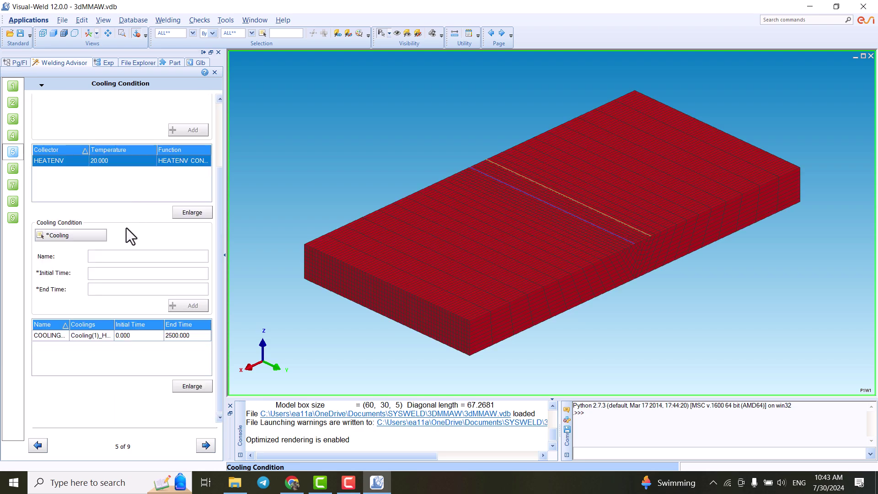
left_click(110, 336)
scroll(134, 191, "up", 2)
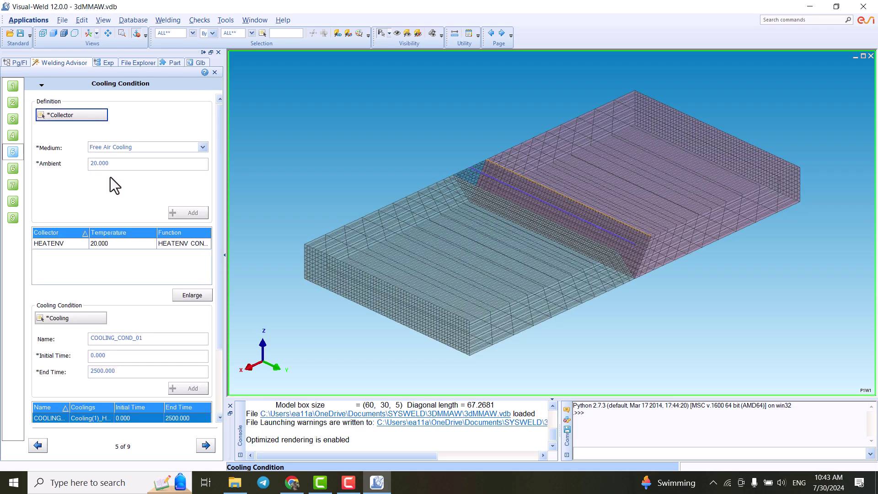
Step: Examine the clamping conditions, comparing the rigid UZ, UXYZ and UXZ clamps and the clamping condition that combines them
left_click(12, 168)
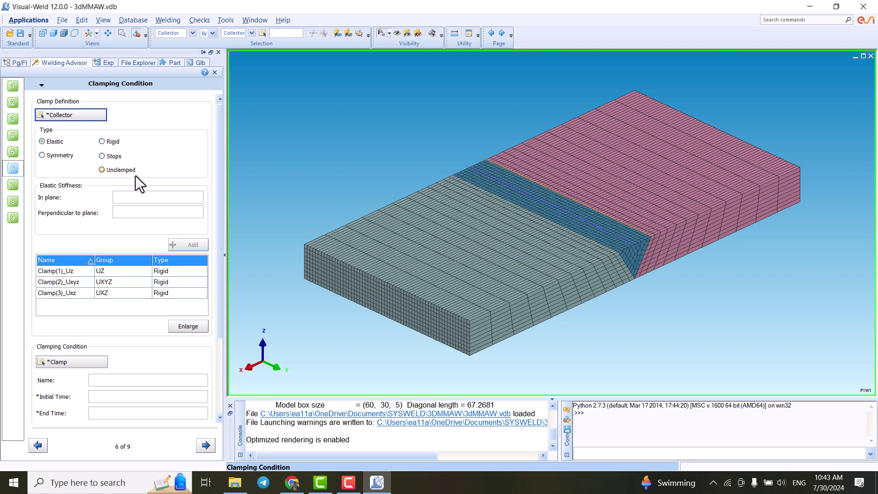
left_click(105, 271)
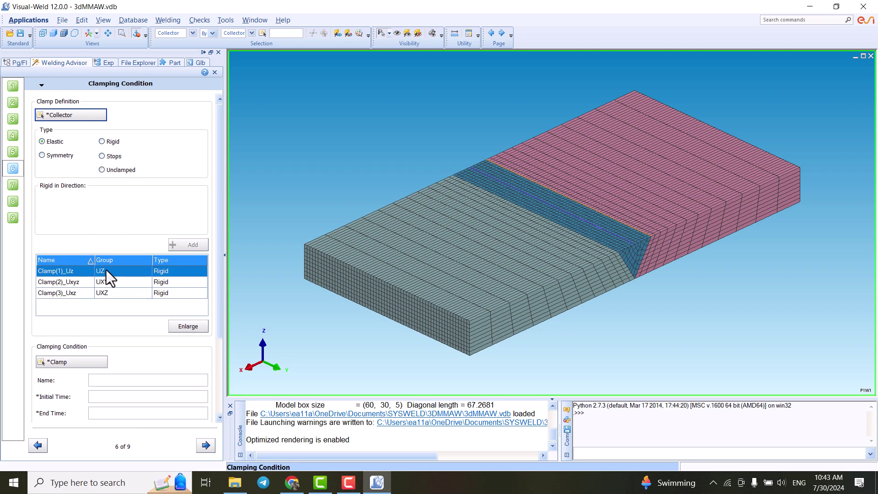
left_click(106, 284)
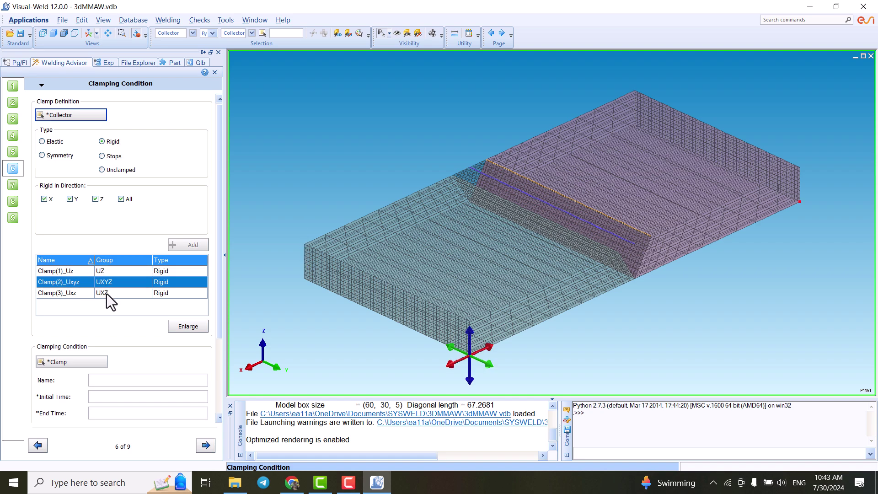
left_click(107, 293)
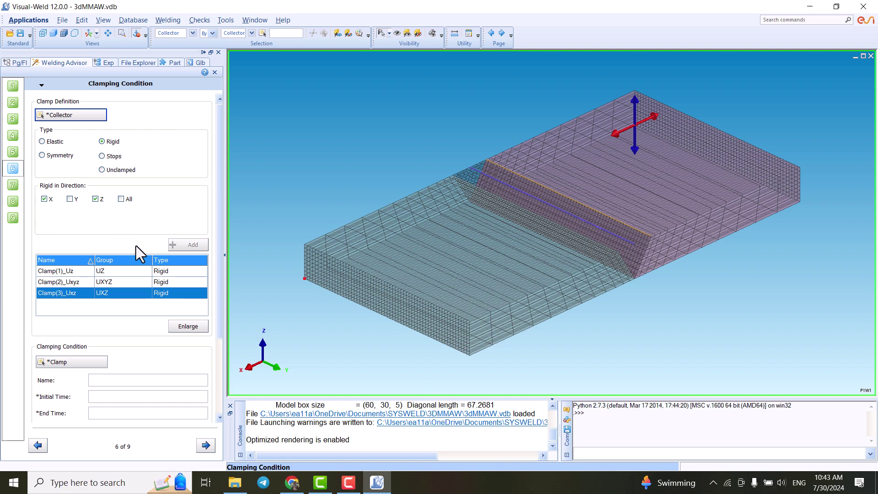
left_click(97, 282)
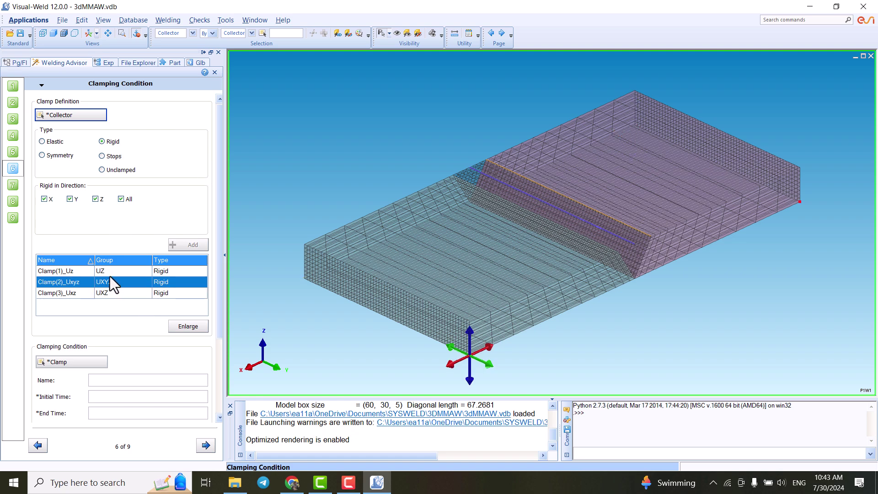
left_click(104, 272)
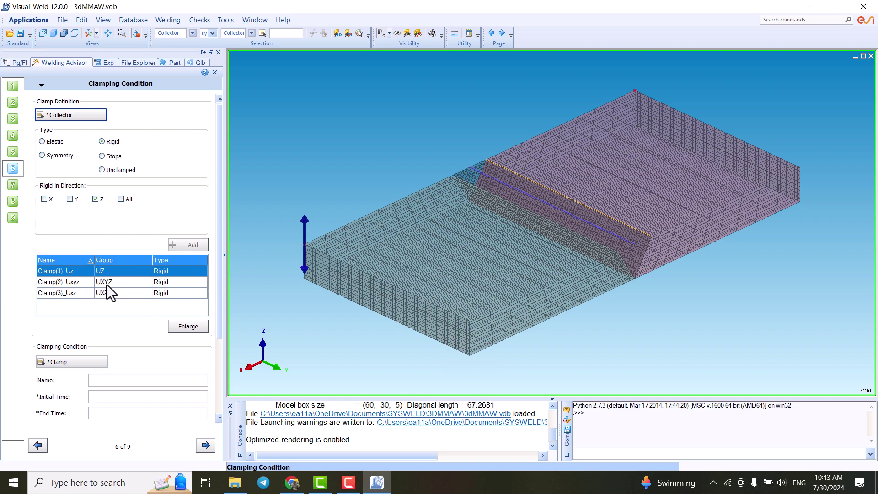
left_click(102, 284)
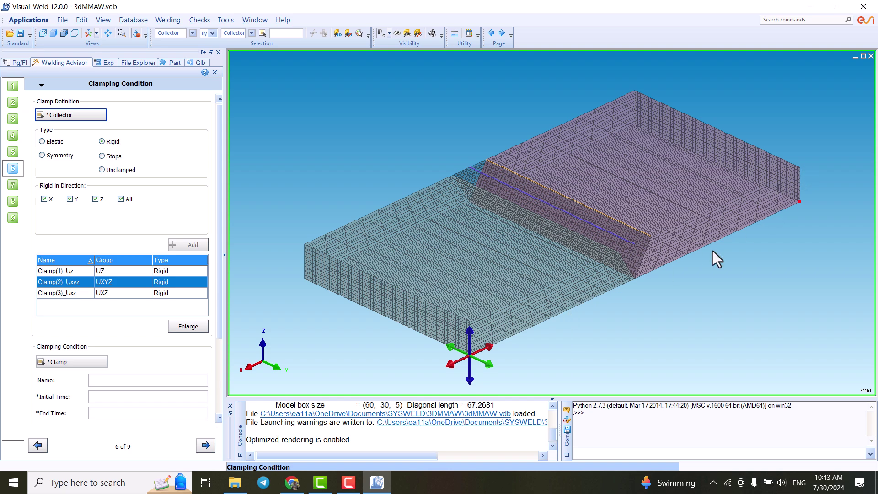
left_click(107, 273)
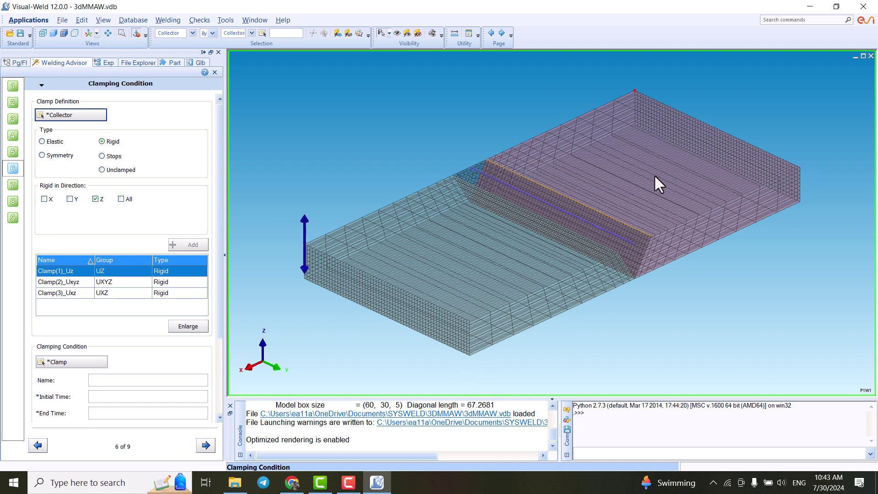
left_click(108, 293)
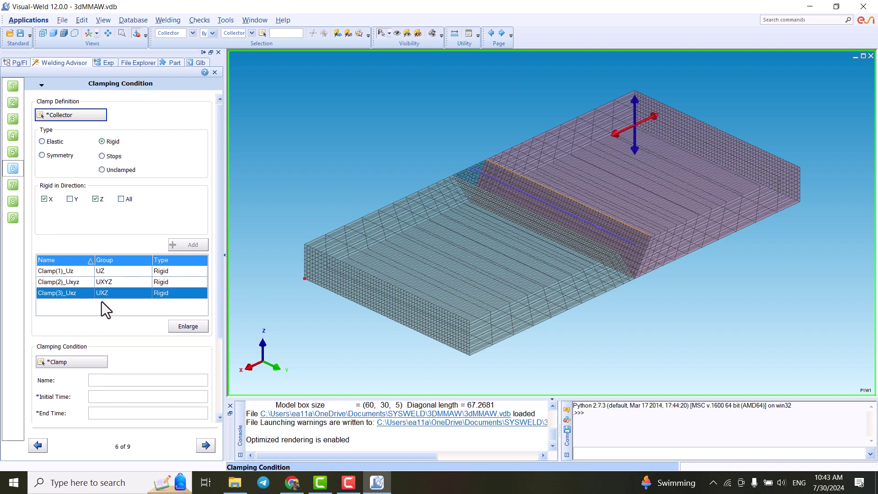
scroll(103, 280, "down", 3)
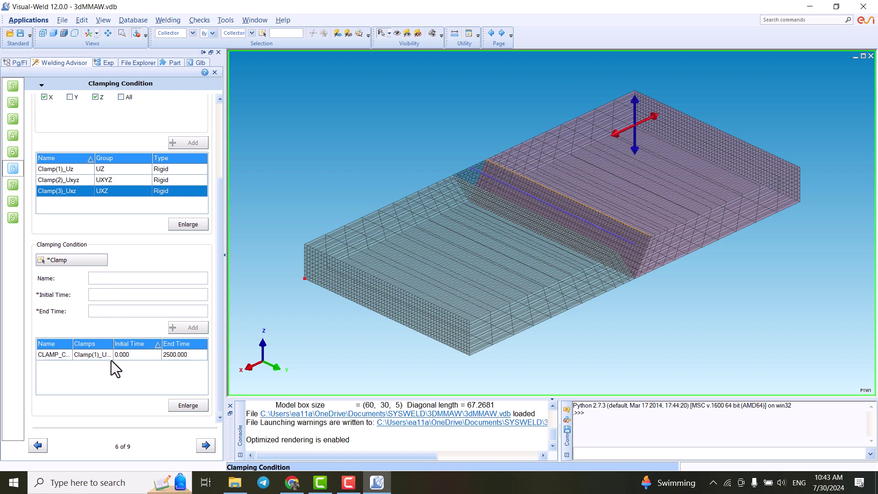
left_click(114, 355)
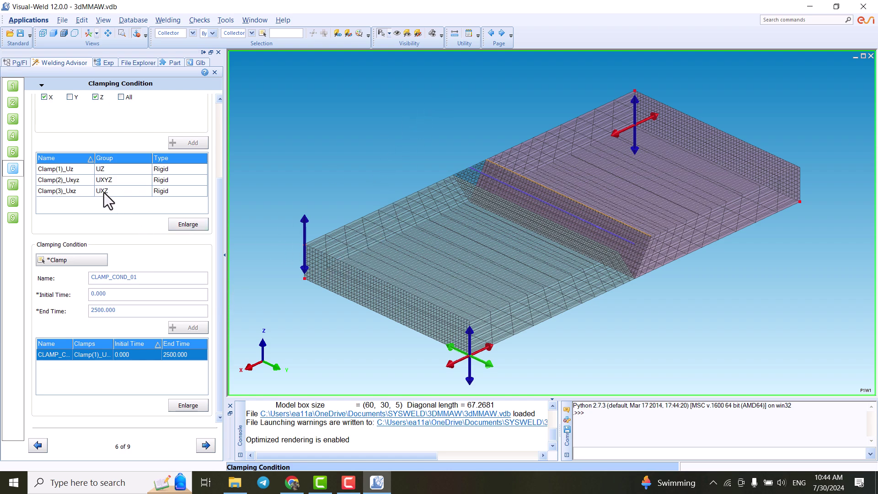
Step: Review the loads and deformations, contact definition and solution parameter settings
left_click(13, 185)
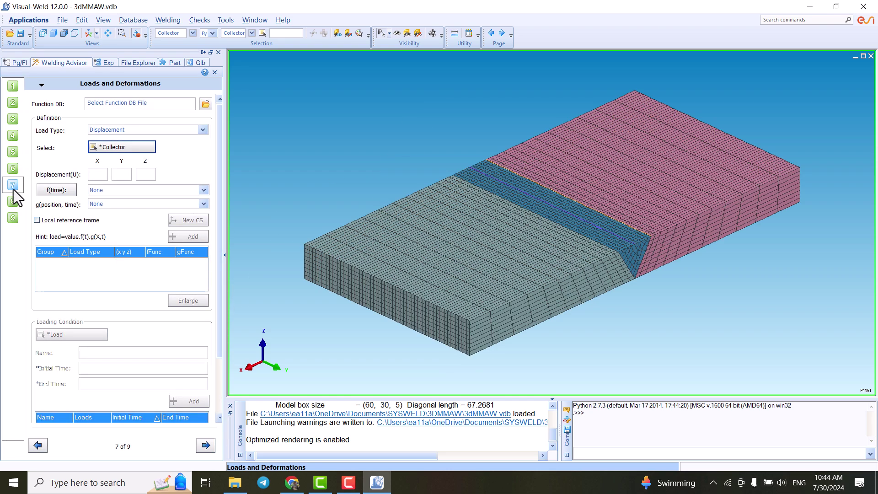
left_click(12, 200)
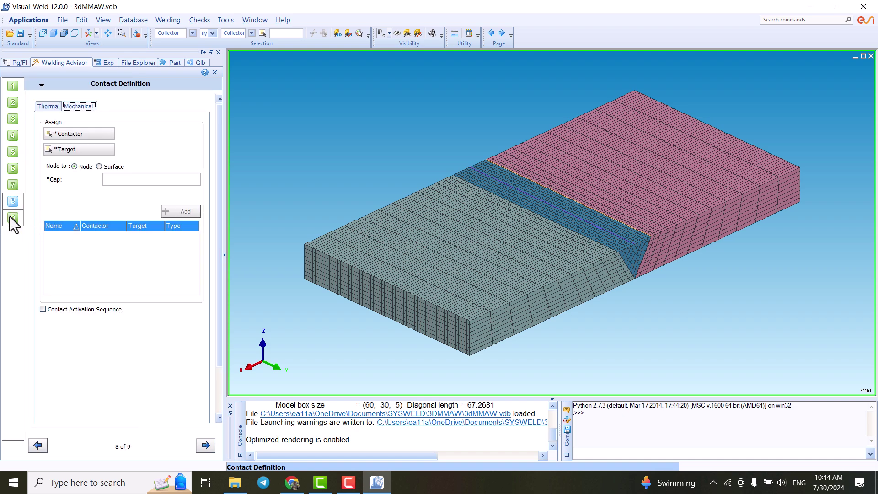
left_click(13, 221)
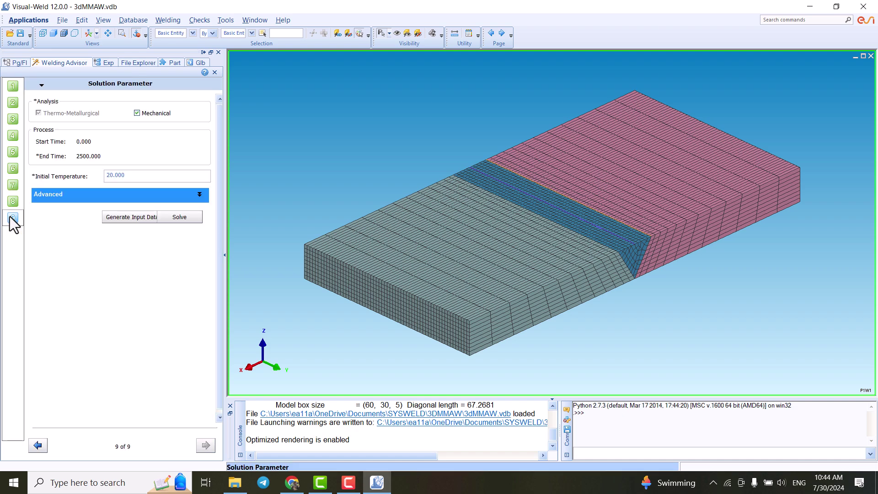
Step: Generate the input data for the thermo-metallurgical and mechanical analyses, overwriting the existing 3DMMAW project files
left_click(137, 113)
scroll(321, 182, "down", 1)
scroll(318, 188, "up", 1)
left_click(125, 219)
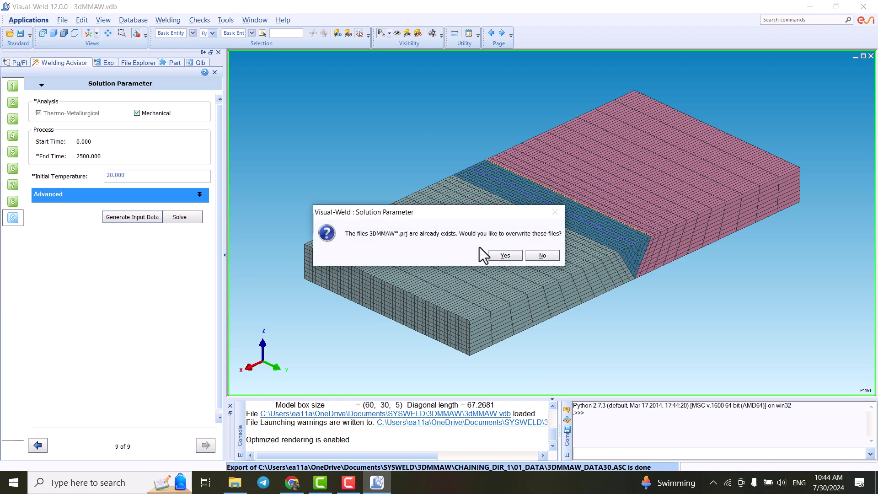
left_click(504, 255)
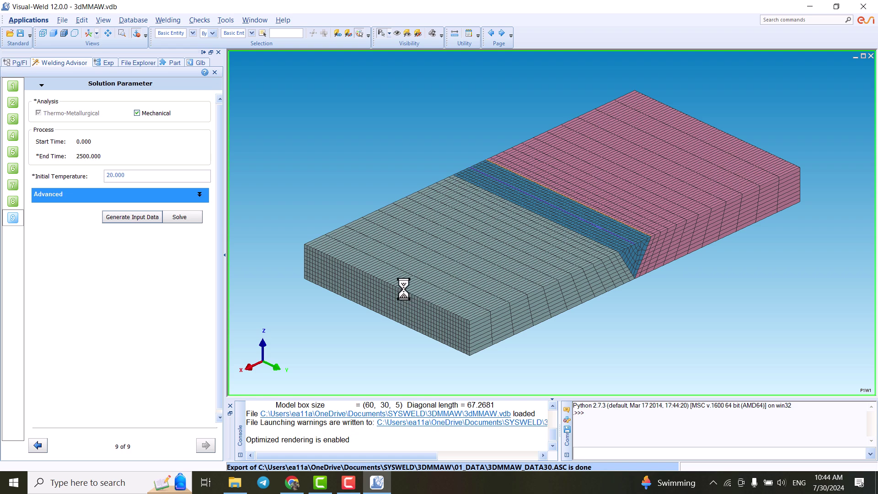
Step: Start solving by loading 3DMMAW.vdb into the Computation Manager, and move its window over the model
left_click(191, 216)
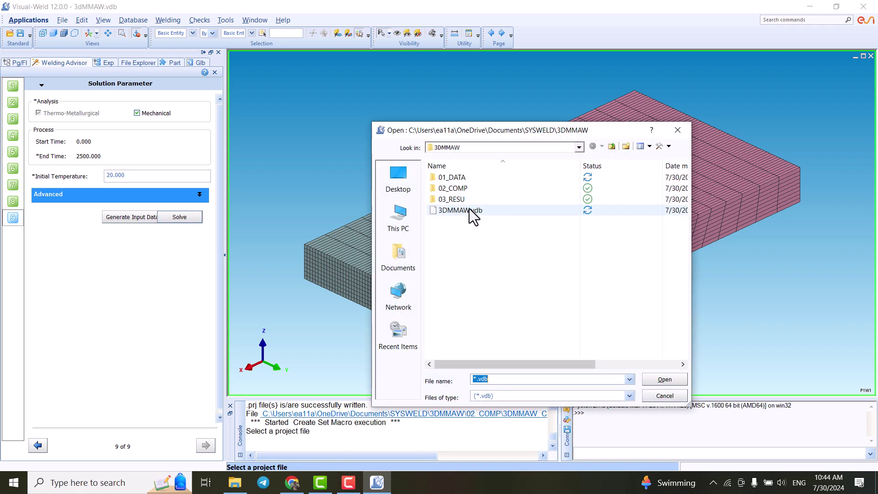
left_click(463, 210)
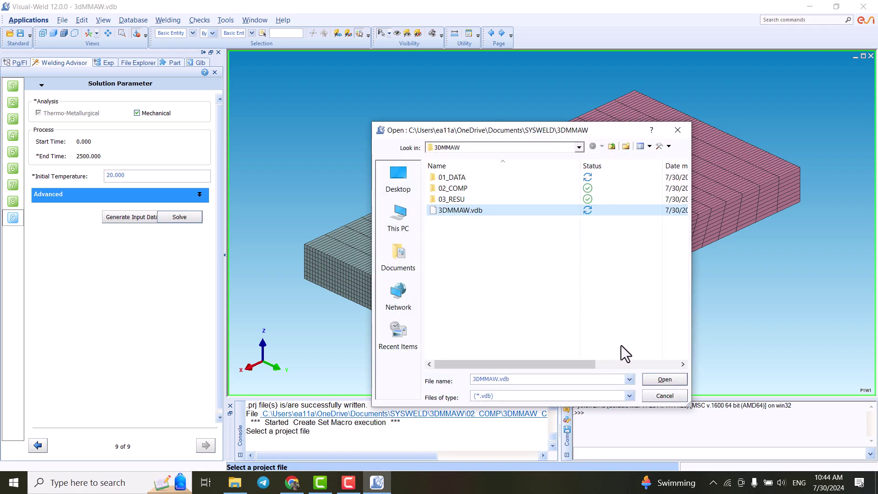
left_click(654, 378)
left_click_drag(603, 308, 601, 307)
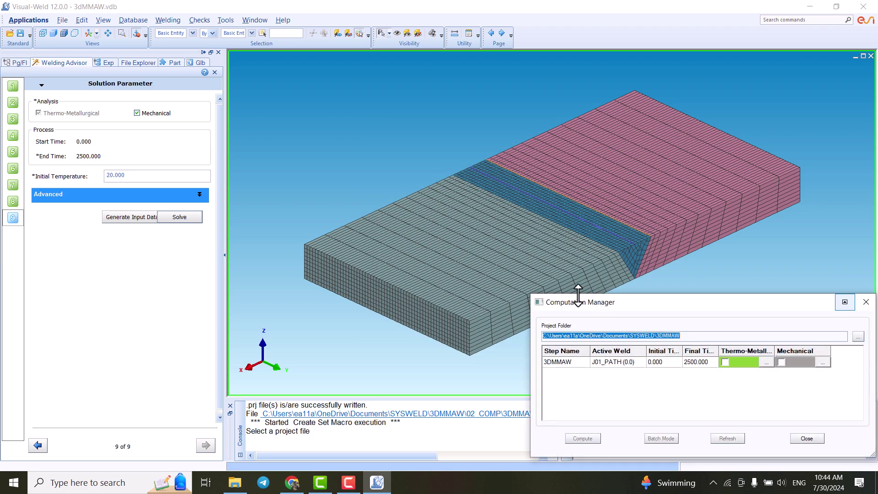
left_click(489, 276)
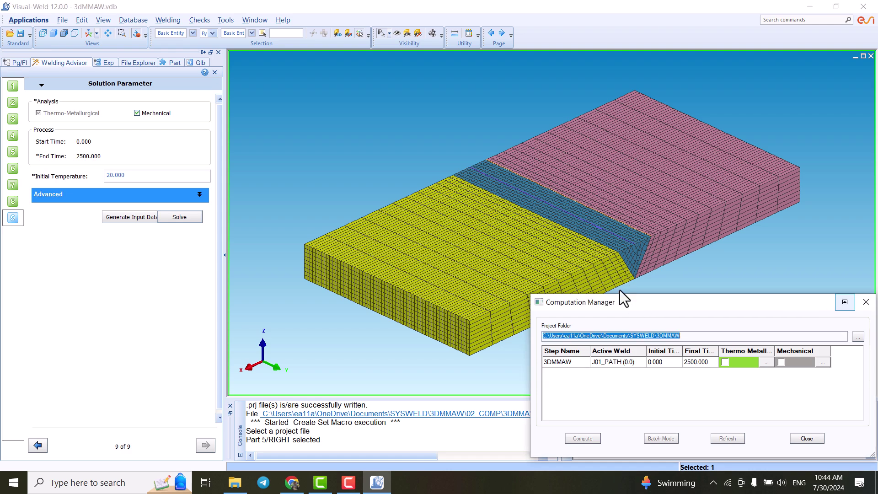
left_click_drag(650, 298, 643, 275)
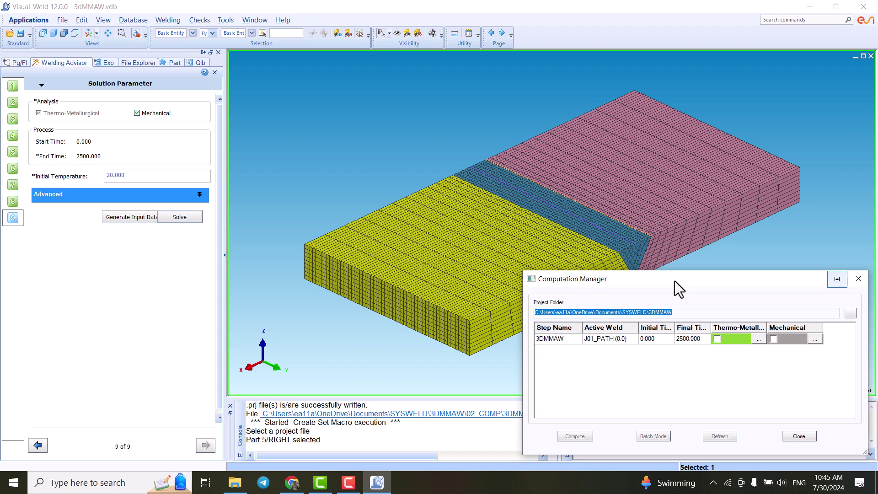
left_click_drag(675, 281, 488, 140)
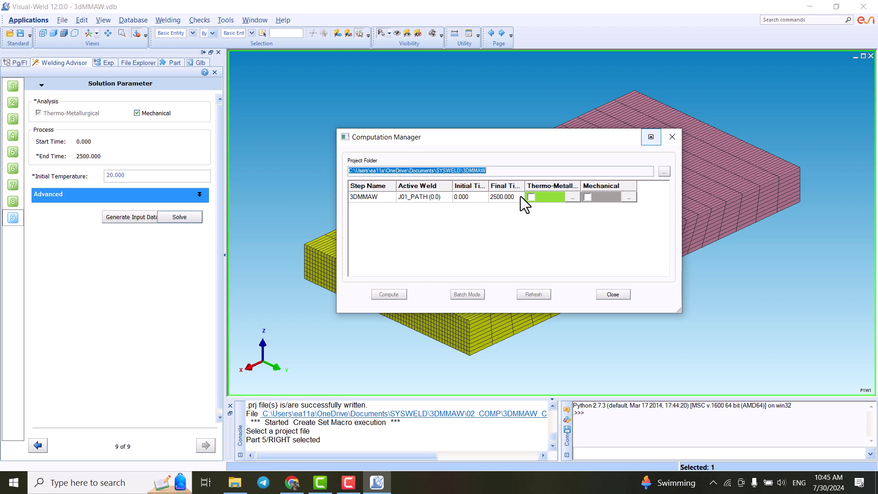
Step: Compute the mechanical analysis of the 3DMMAW step with the DMP solver, using multi-processing on 8 processors
left_click(588, 196)
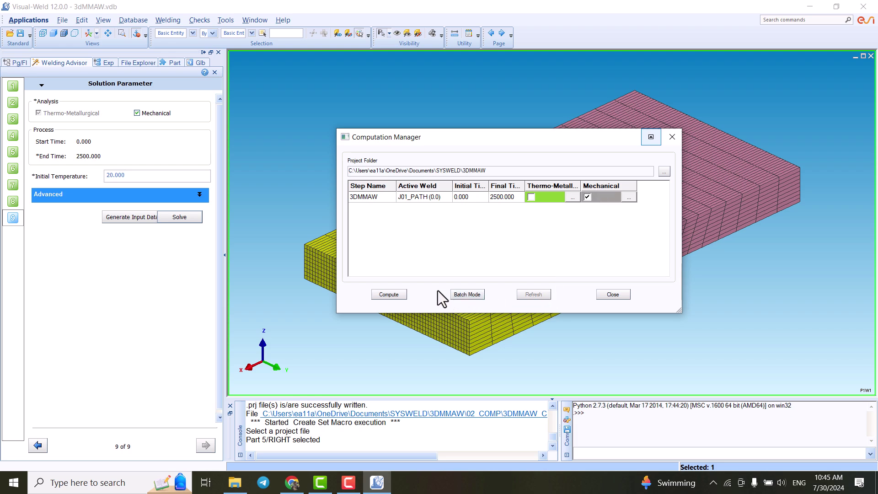
left_click(390, 295)
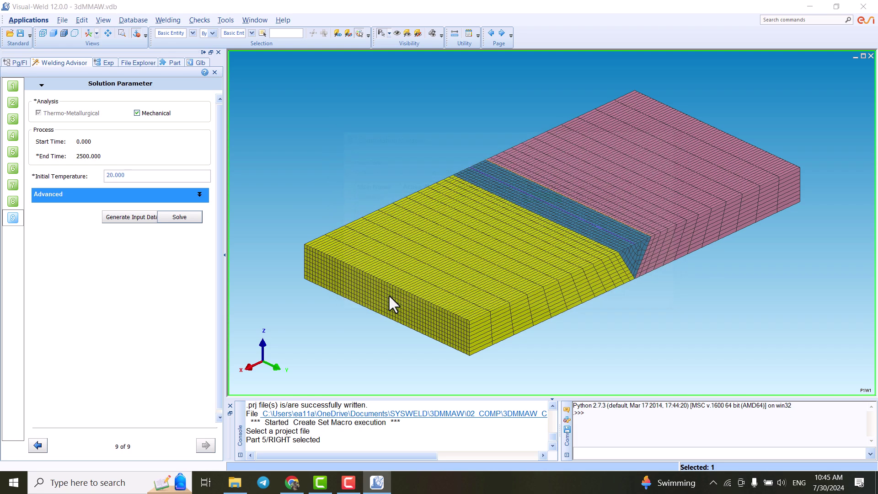
left_click_drag(772, 340, 626, 239)
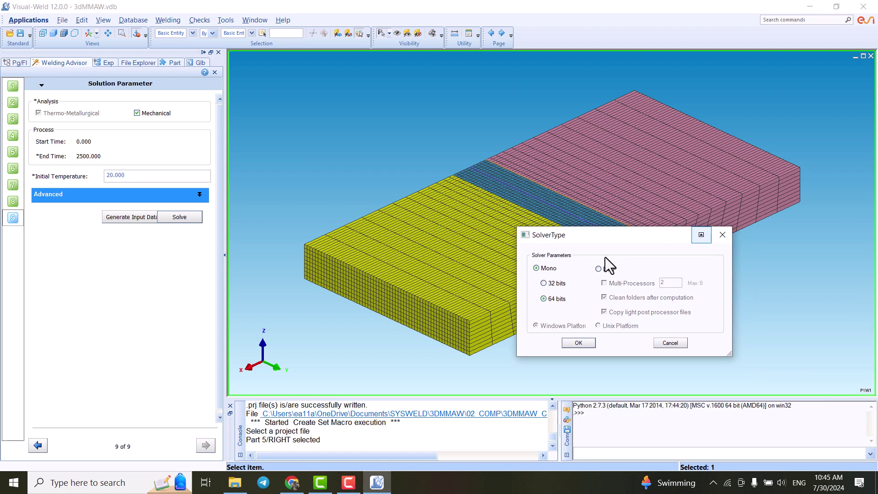
left_click(604, 269)
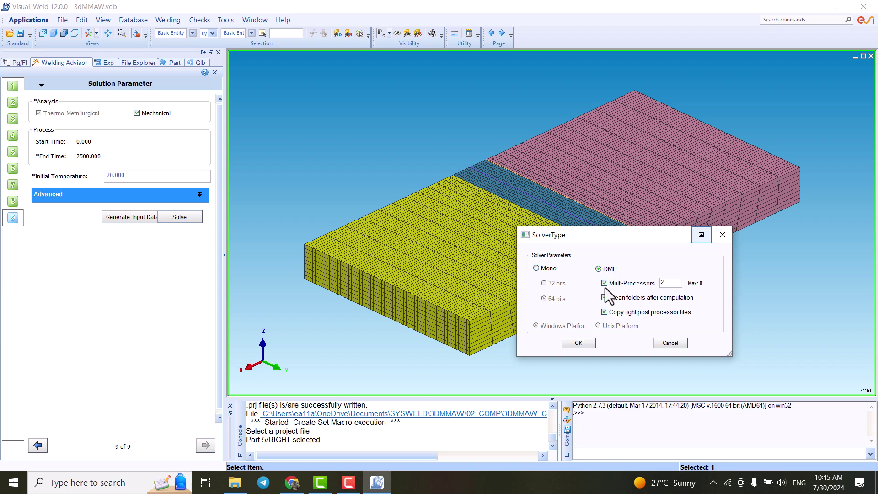
double_click(673, 283)
type("8")
key("Return")
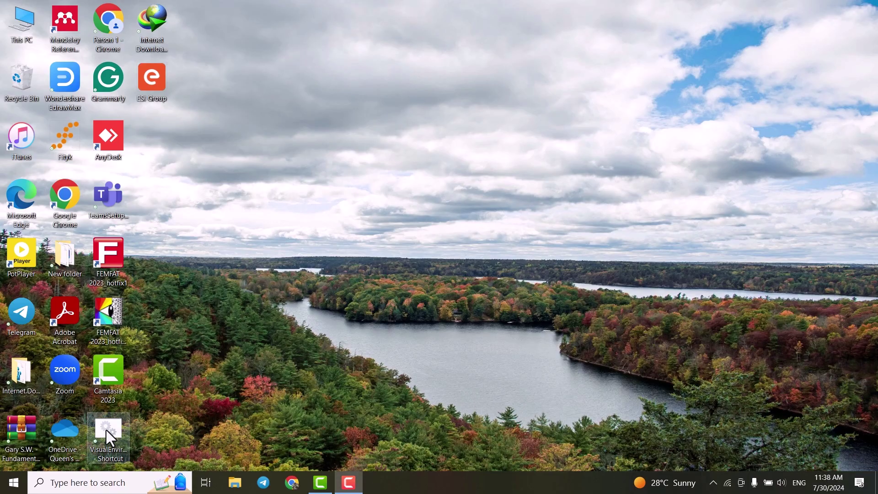
Step: Launch Visual-Environment with the Viewer application and open the result file 3DMMAW_V_POST2000.fdb from 03_RESU
double_click(108, 428)
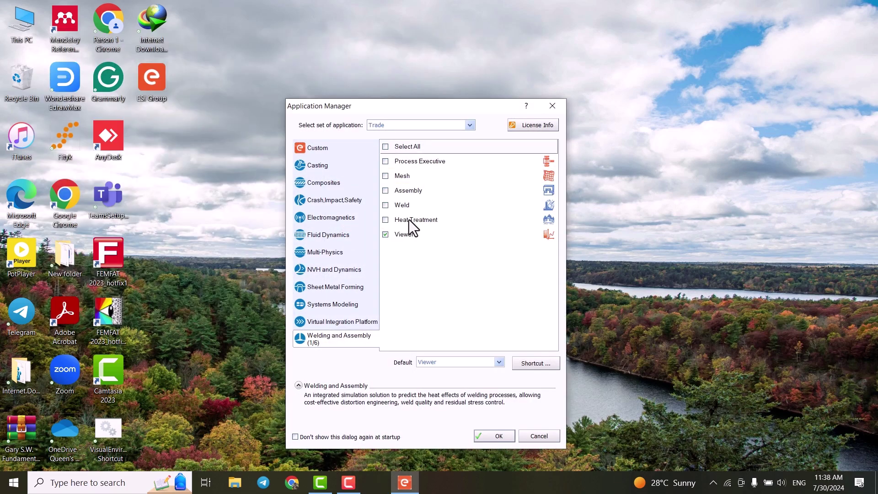
left_click(495, 435)
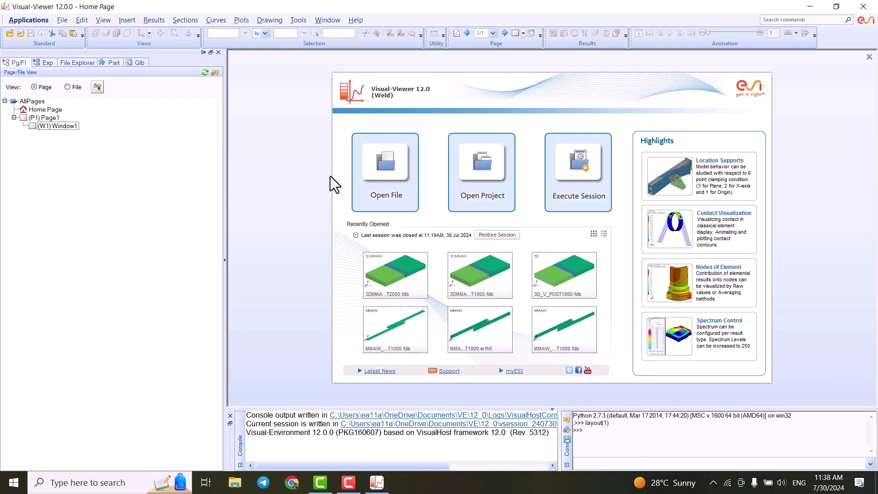
left_click(392, 170)
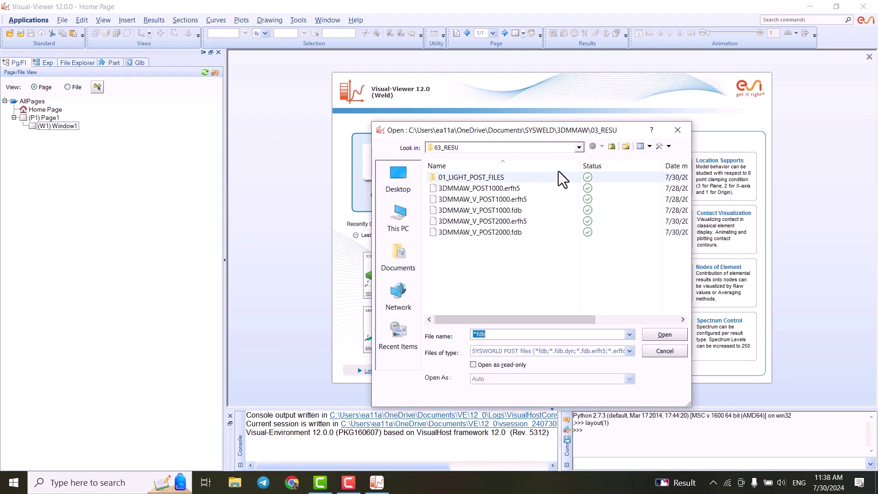
left_click_drag(536, 128, 466, 90)
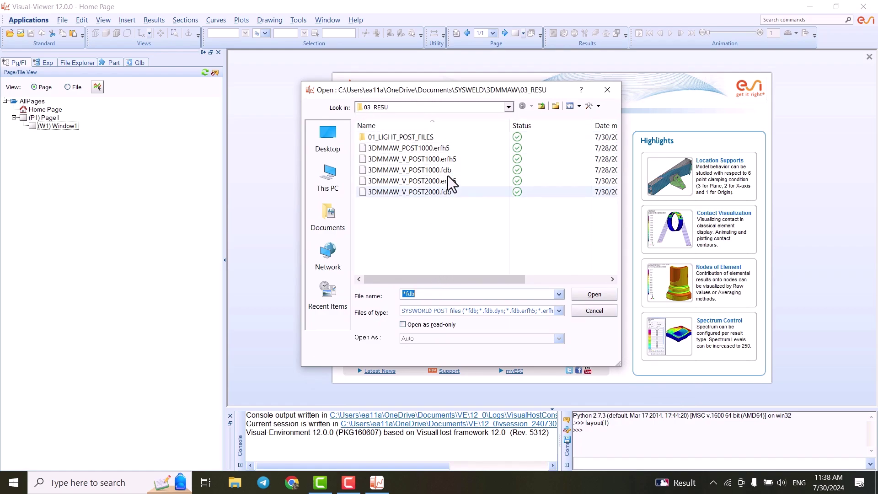
left_click(430, 171)
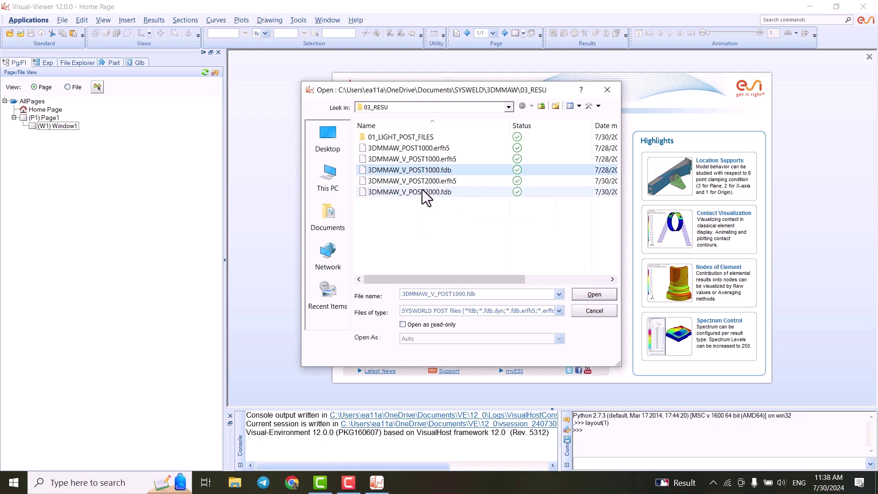
left_click(421, 191)
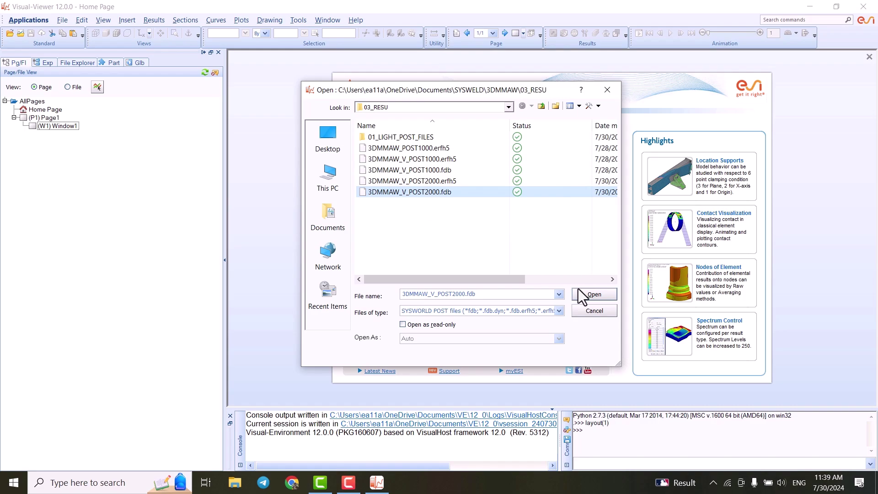
left_click(594, 294)
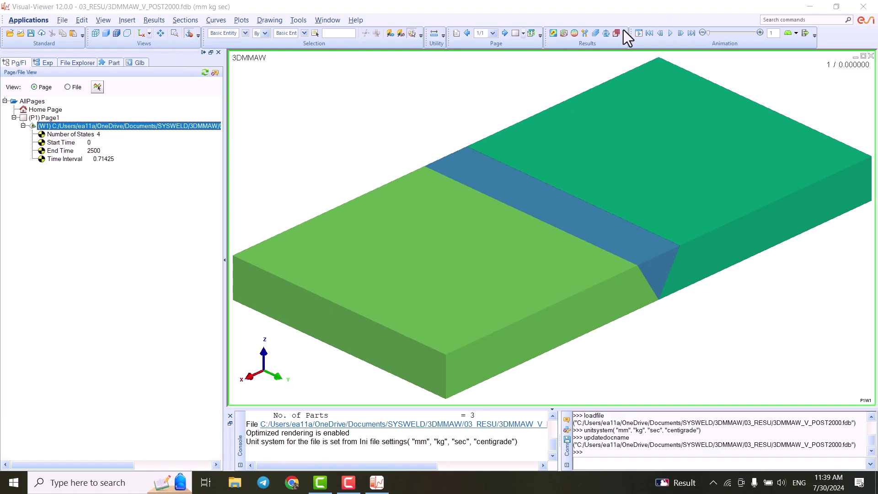
Step: Display the nodal temperature result Temperature_NOD as a contour on the welded plates
left_click(552, 35)
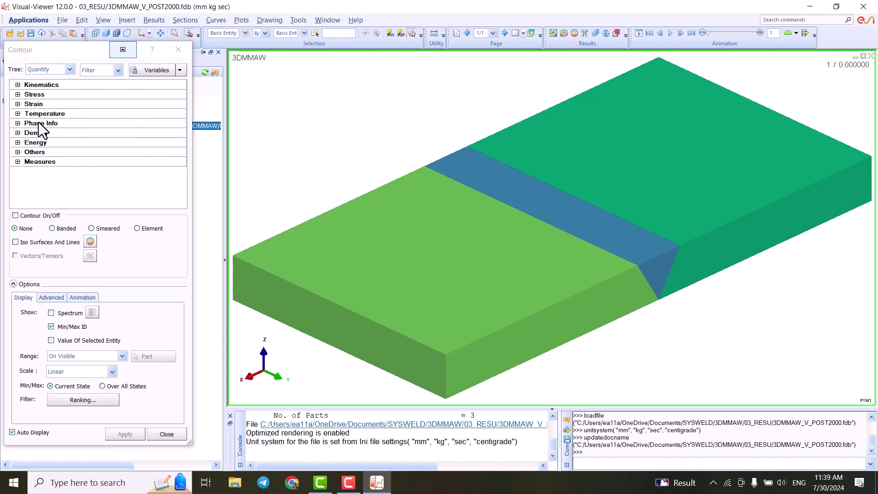
left_click(17, 113)
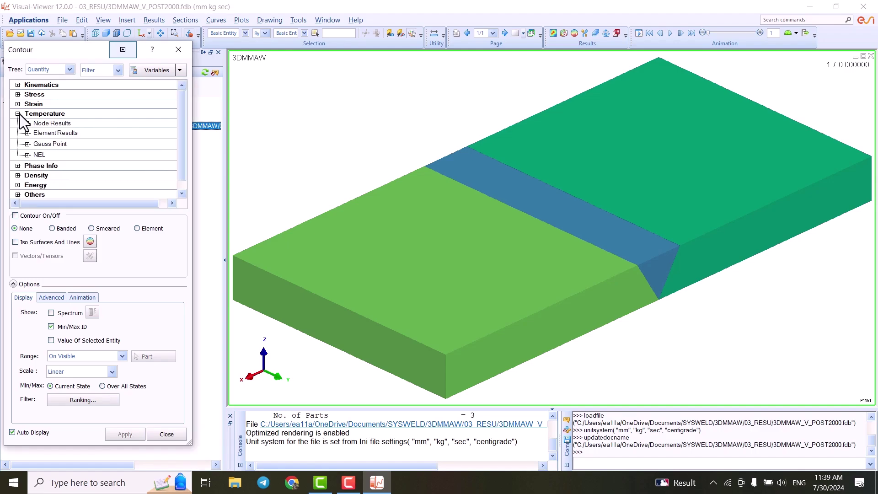
double_click(59, 123)
left_click(73, 133)
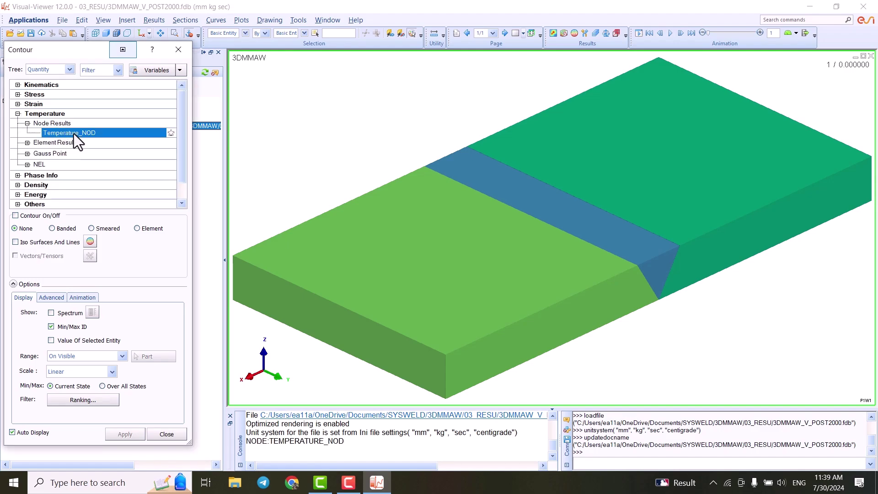
left_click(465, 162)
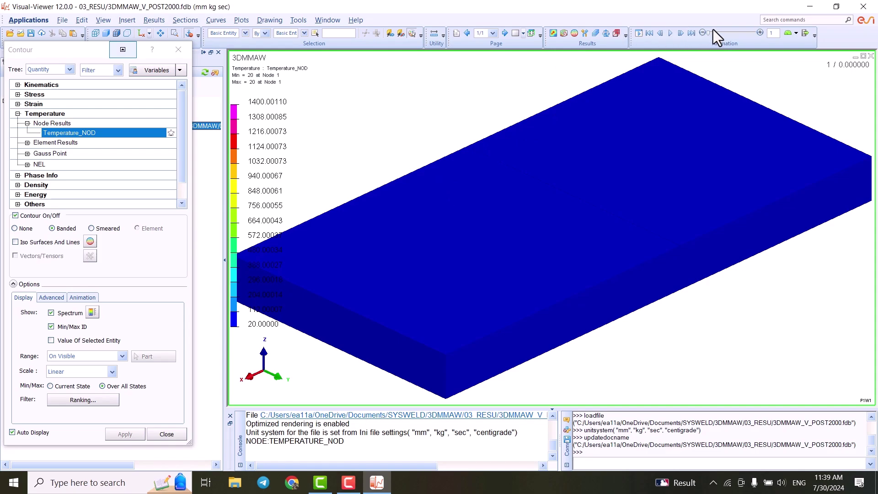
Step: Step the temperature contour through its states up to the last one and back to state 2
left_click_drag(715, 33, 721, 33)
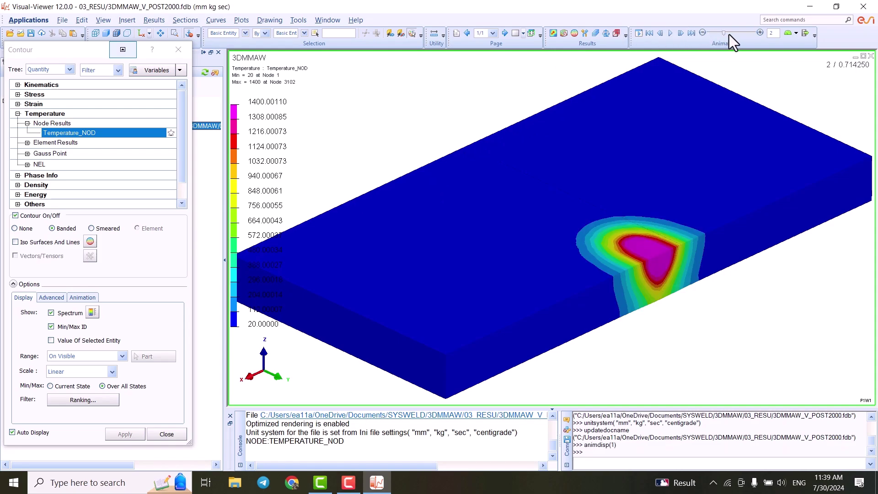
left_click_drag(725, 33, 735, 33)
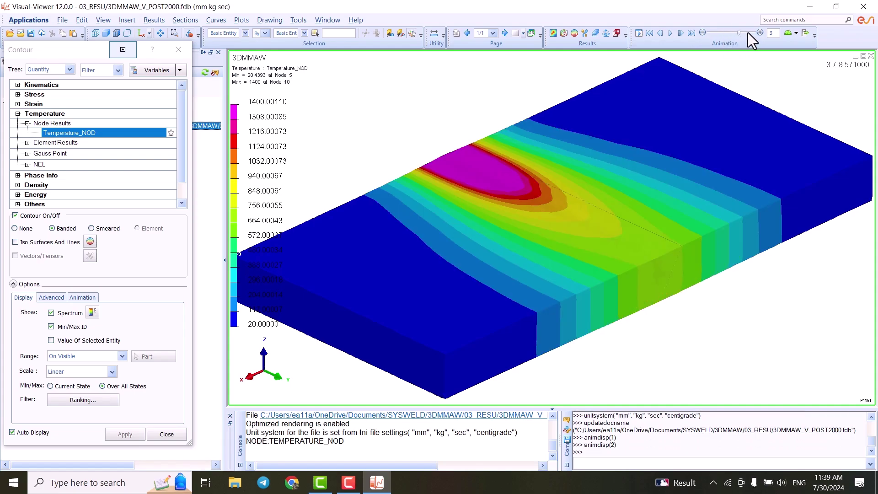
left_click(748, 33)
left_click(736, 33)
left_click(730, 32)
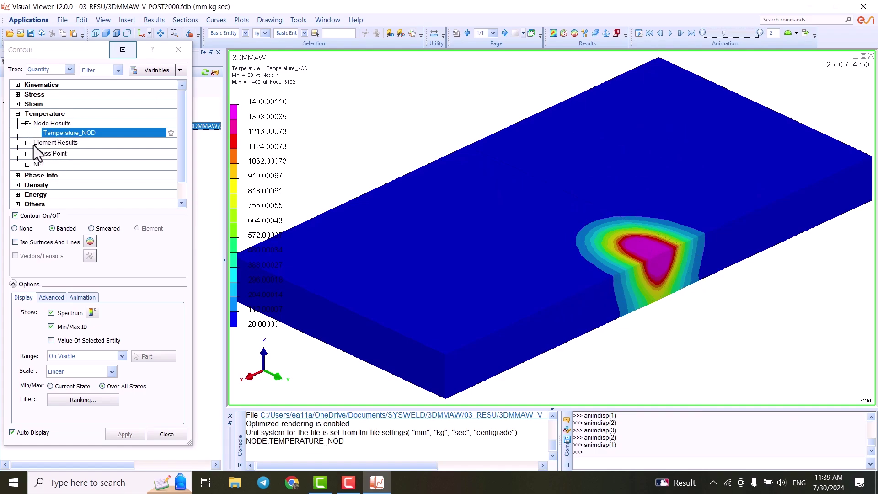
Step: Switch the contour to the Von Mises component of the NEL stress result Stress_NEL
double_click(32, 94)
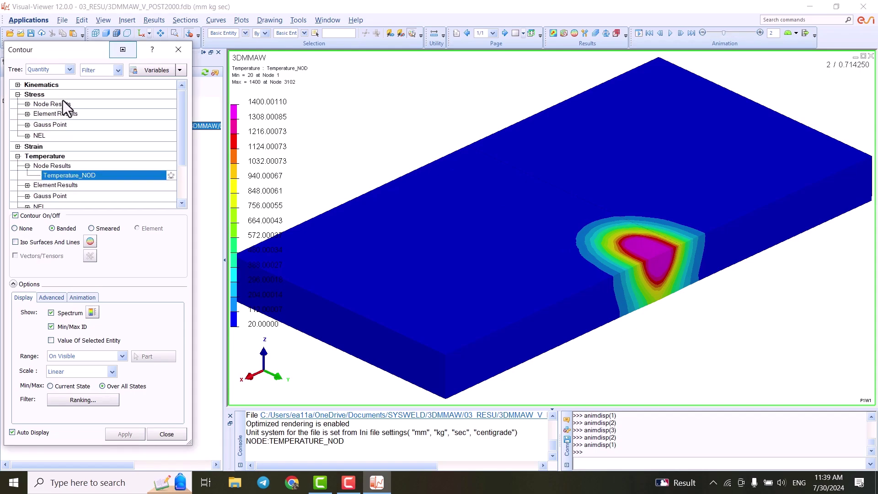
left_click(18, 156)
scroll(83, 157, "down", 1)
scroll(69, 154, "up", 1)
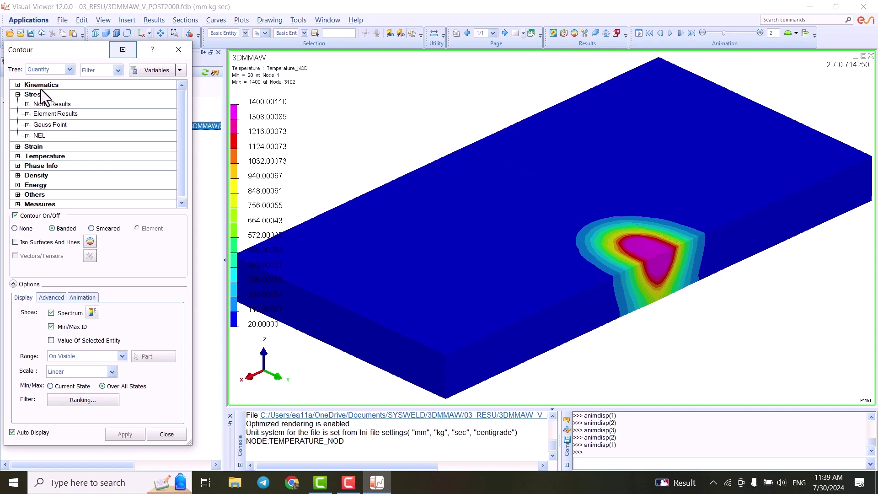
double_click(55, 106)
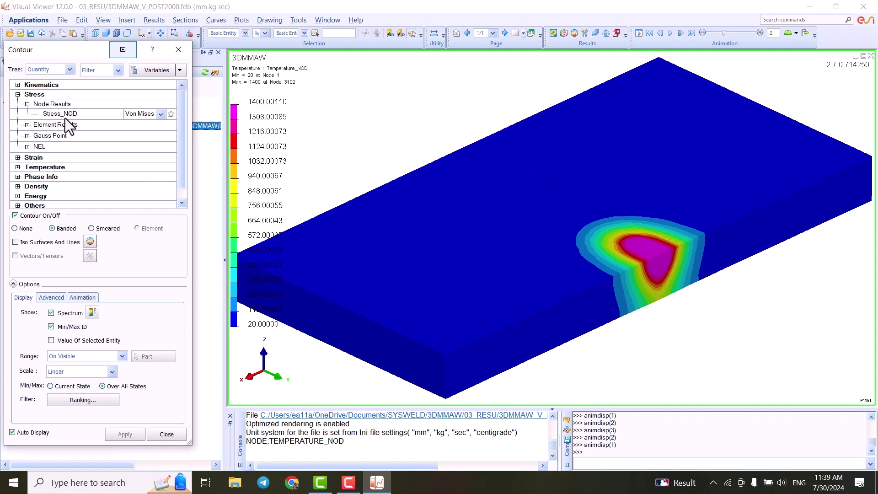
double_click(45, 145)
left_click(62, 156)
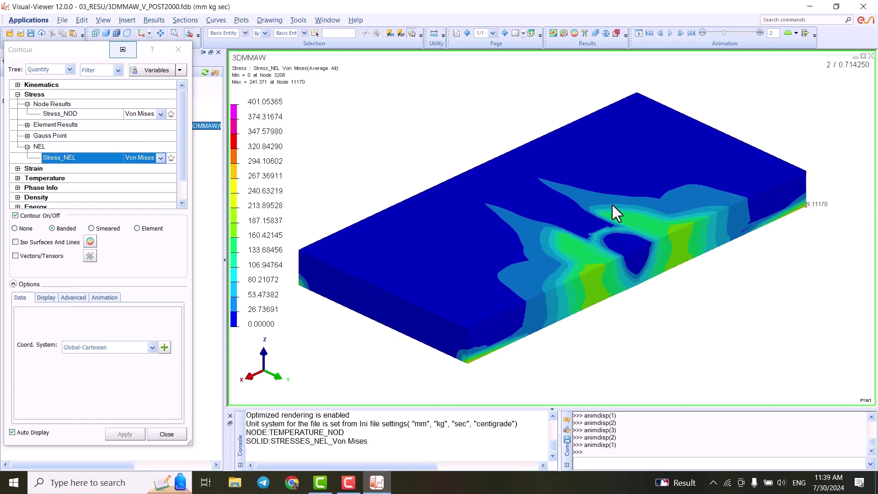
Step: Advance the Von Mises stress contour to the final state 4 and examine the stress distribution over the plates
scroll(748, 201, "down", 1)
scroll(652, 225, "up", 1)
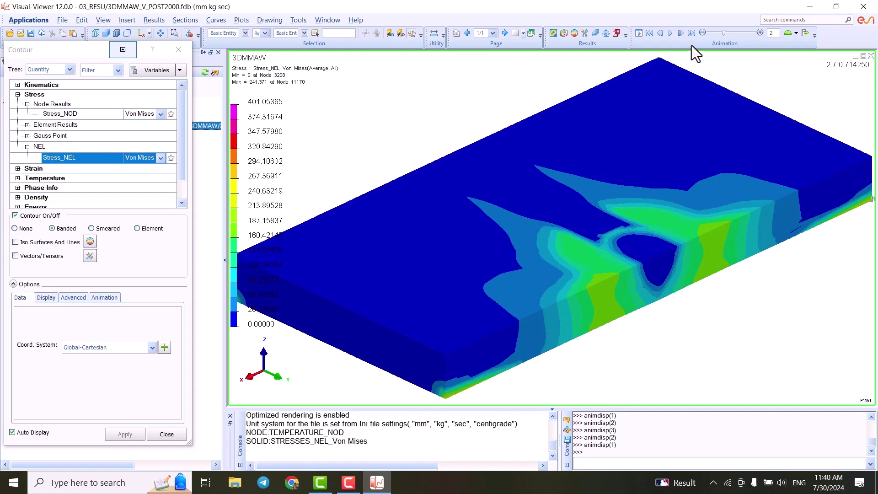
left_click(760, 33)
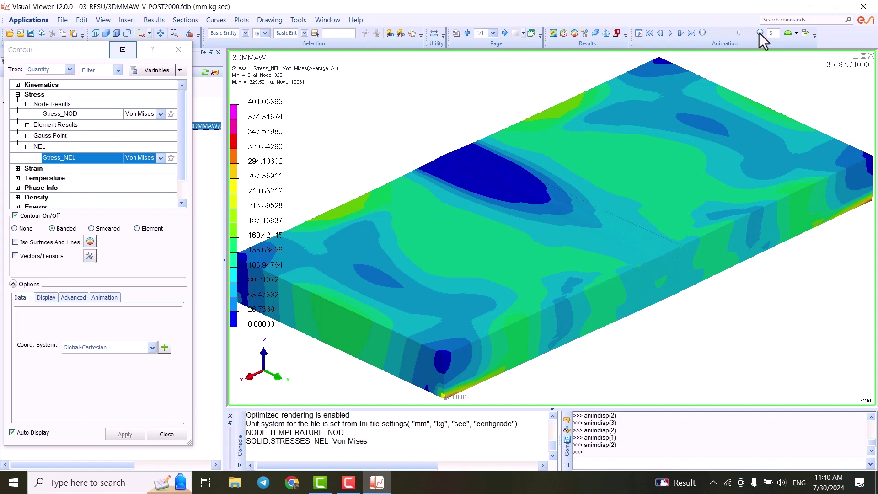
left_click(759, 33)
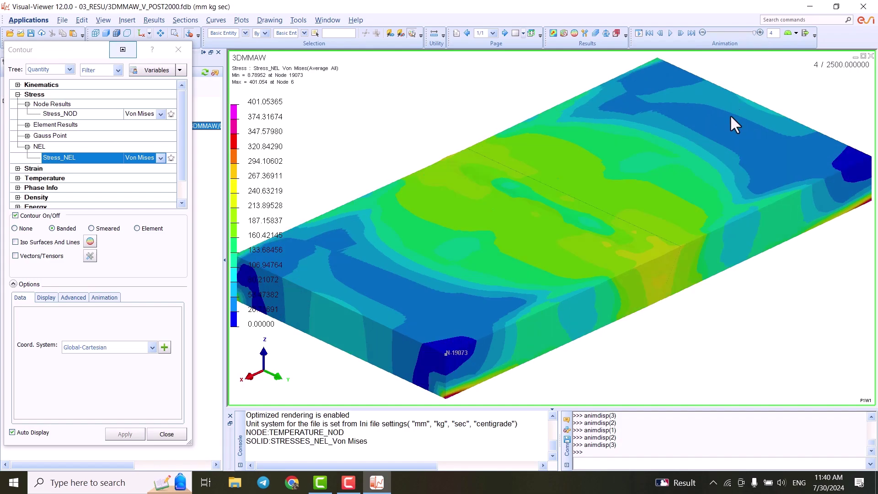
scroll(482, 352, "up", 3)
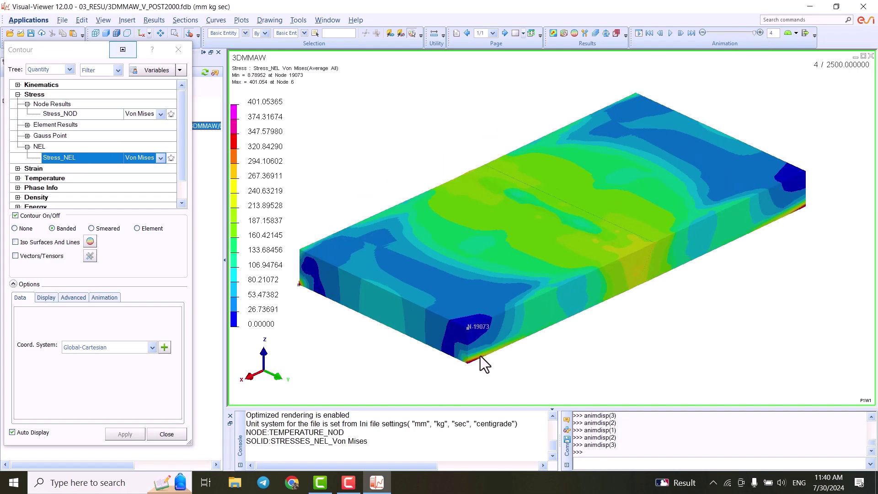
Step: Examine the Von Mises stress at the plates' front corner and along their lower edge
middle_click_drag(457, 309, 472, 168)
scroll(472, 255, "up", 3)
scroll(465, 259, "up", 2)
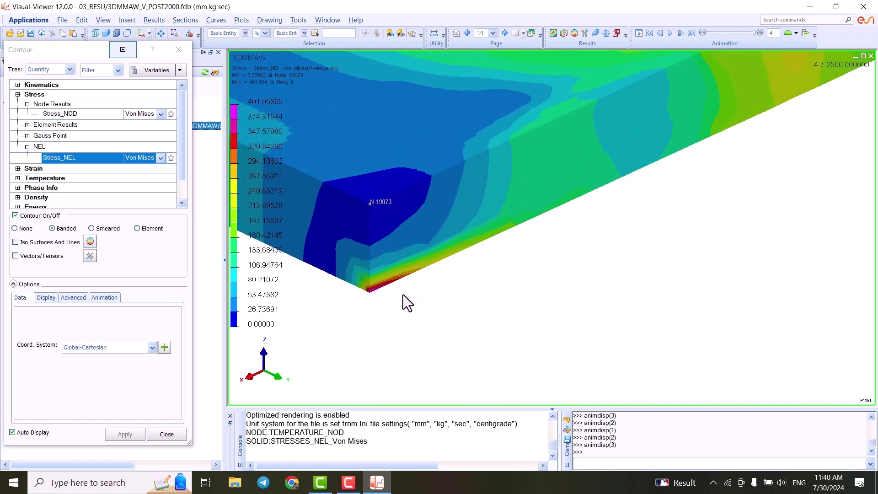
middle_click_drag(403, 294, 406, 217)
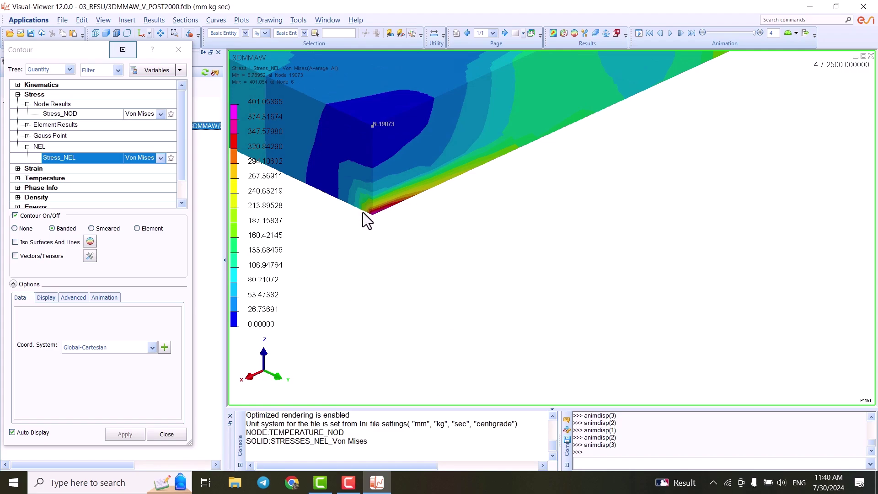
scroll(386, 267, "down", 3)
middle_click_drag(483, 186, 350, 273)
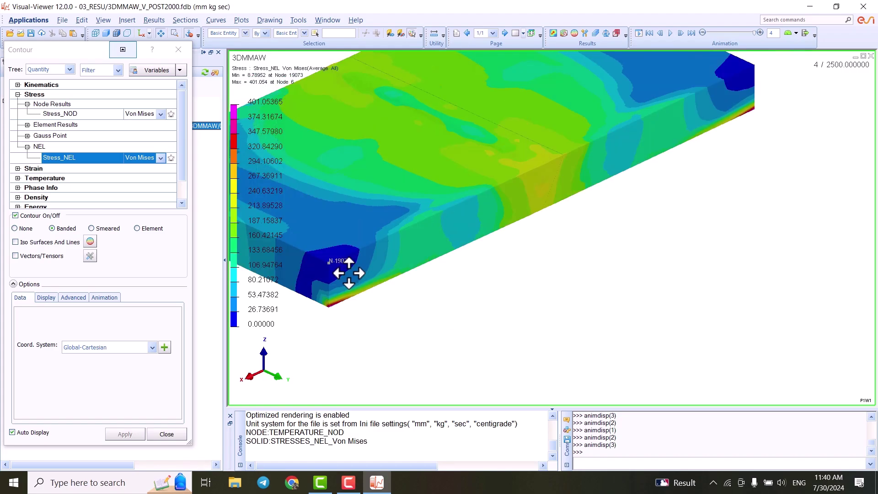
middle_click_drag(725, 173, 613, 196)
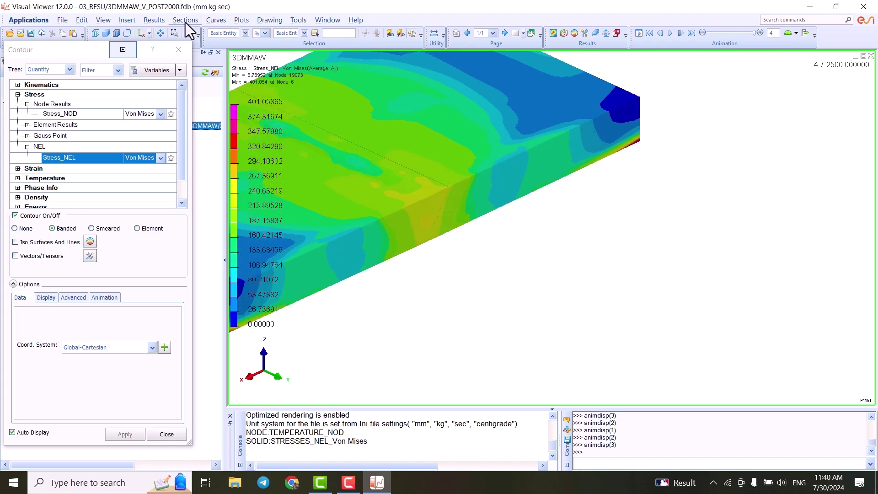
Step: Move the Contour dialog clear of the view tools and show the whole plates in the right-side view
left_click_drag(78, 49, 62, 61)
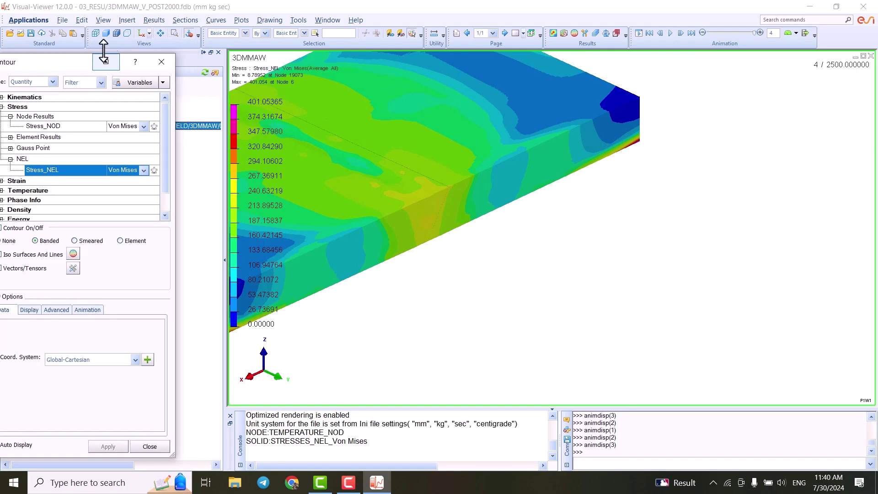
left_click(148, 33)
left_click(168, 106)
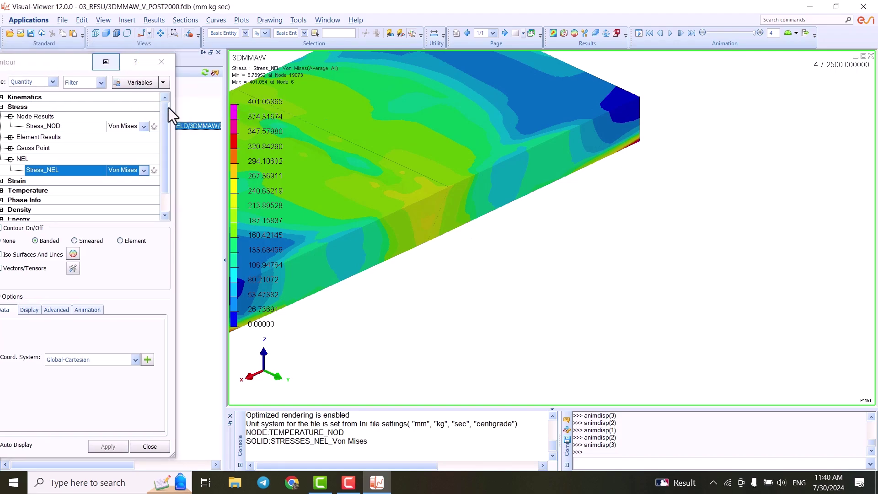
scroll(615, 204, "down", 3)
middle_click_drag(571, 202, 640, 190)
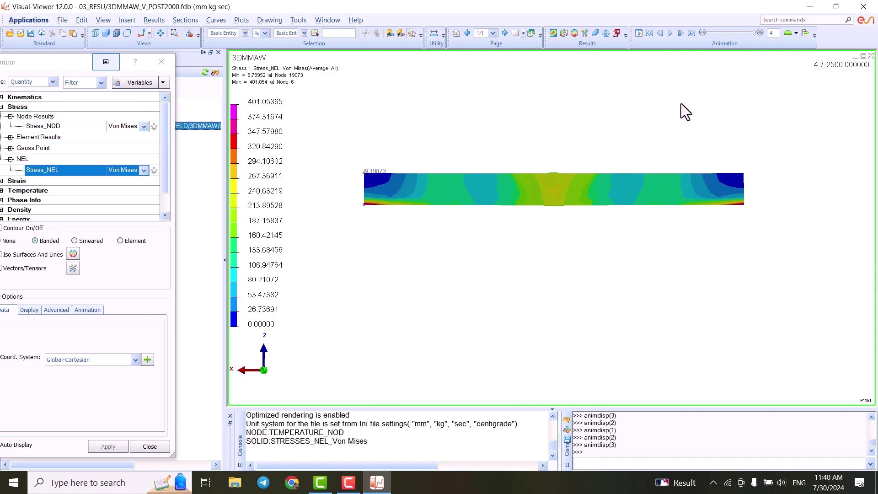
Step: Play the Von Mises stress animation in the side view, stop it, and set it to the final state 4
left_click(671, 33)
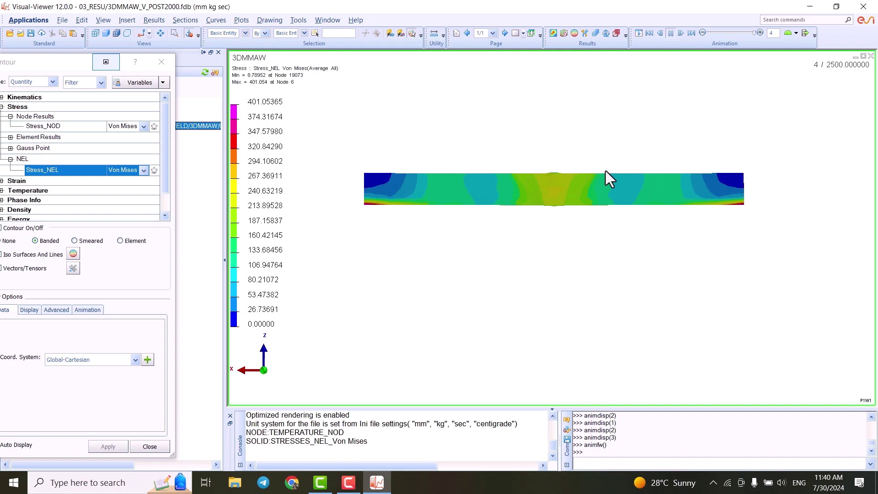
left_click(671, 34)
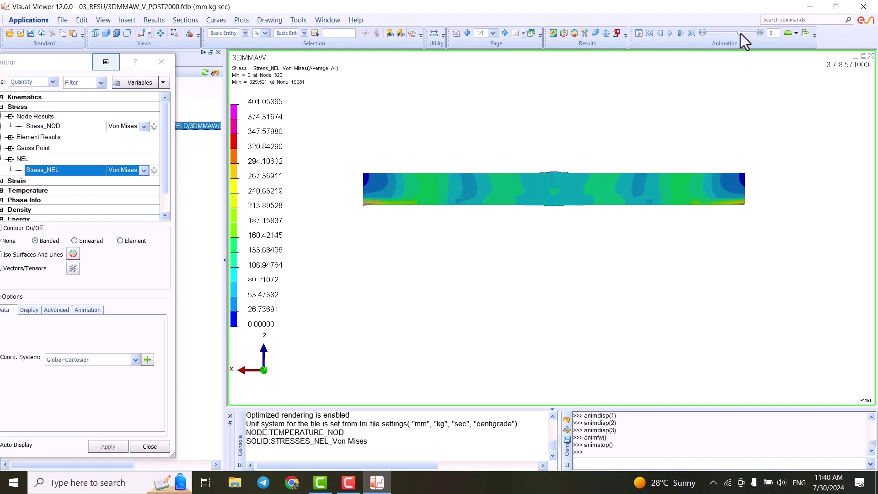
left_click_drag(740, 34, 756, 31)
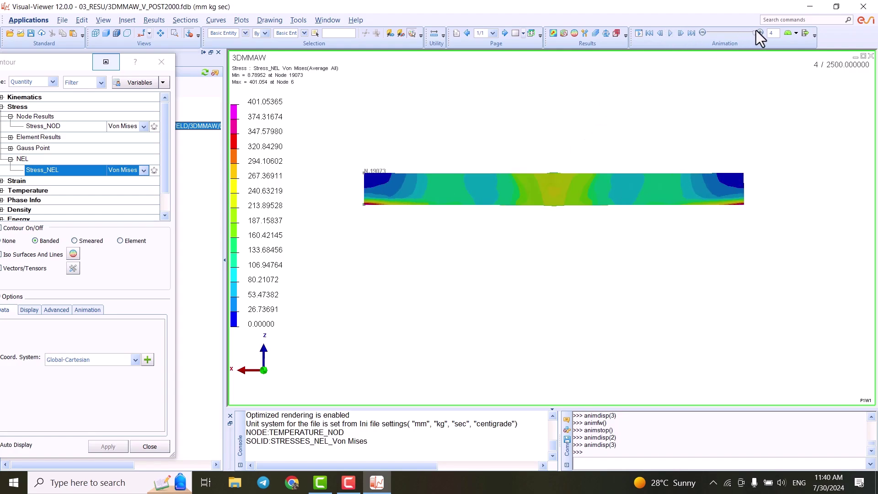
Step: Display the XX component of the Stress_NEL contour and switch it to the XY component
left_click(143, 170)
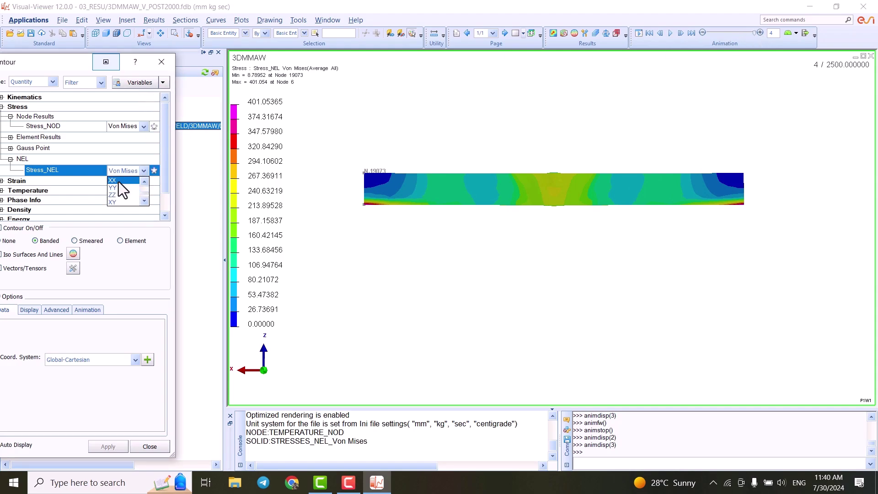
left_click(117, 180)
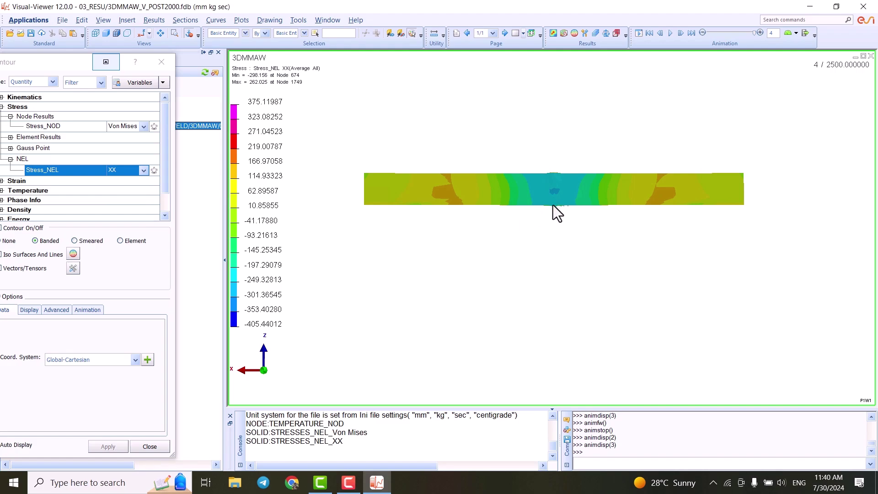
left_click(143, 171)
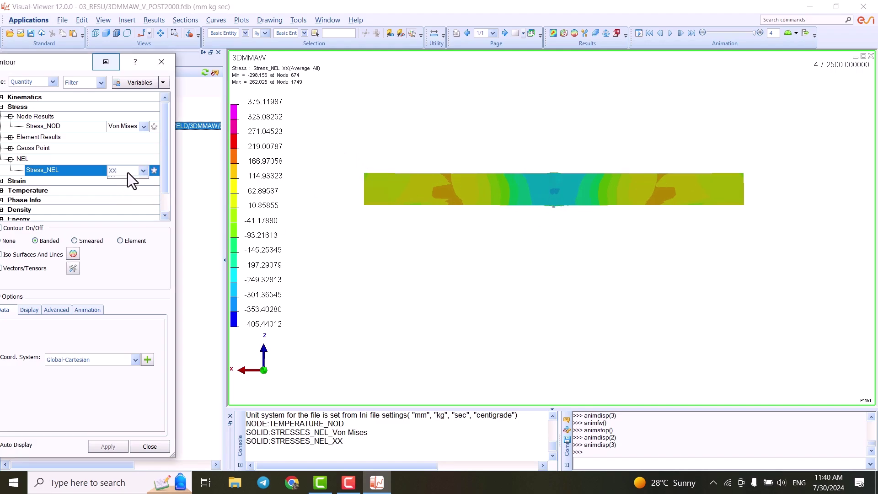
left_click(117, 202)
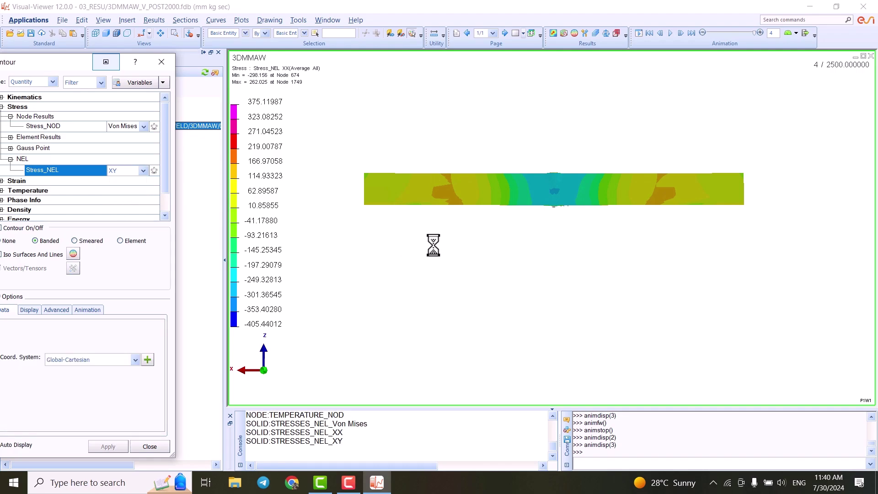
Step: Play the XY stress animation on the enlarged side view and stop it at state 4
middle_click_drag(605, 206, 595, 247)
scroll(578, 225, "up", 2)
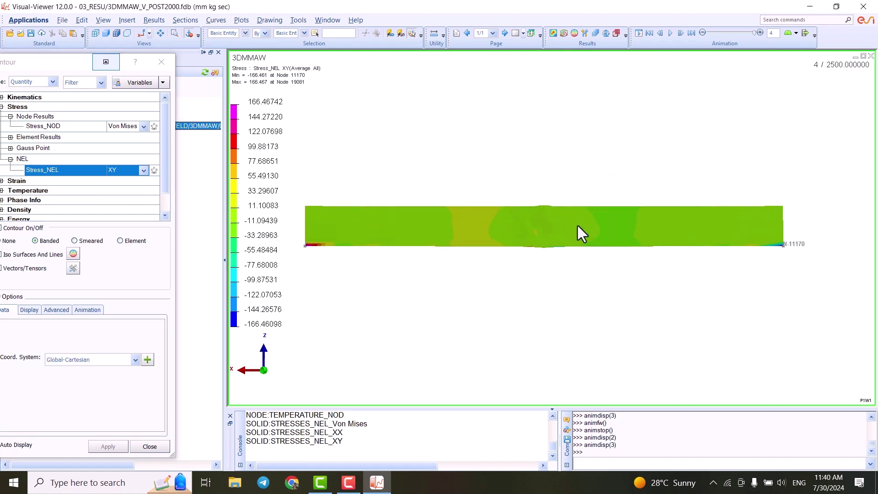
left_click(670, 34)
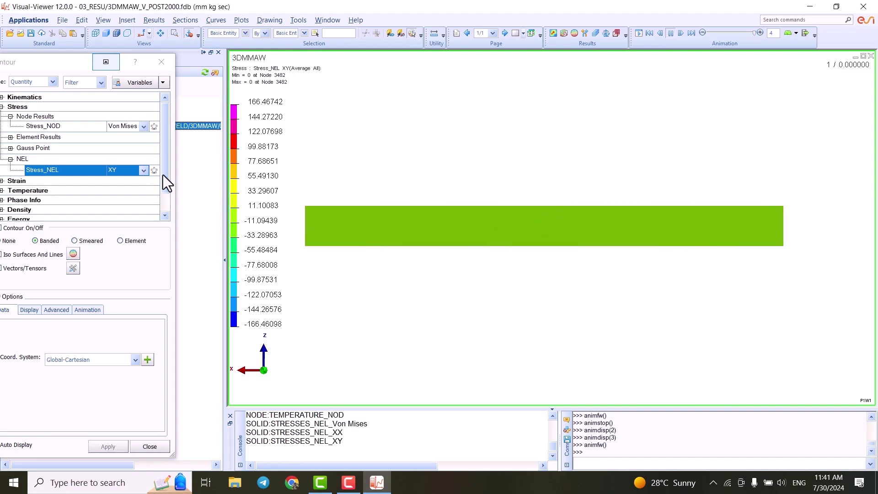
left_click(670, 34)
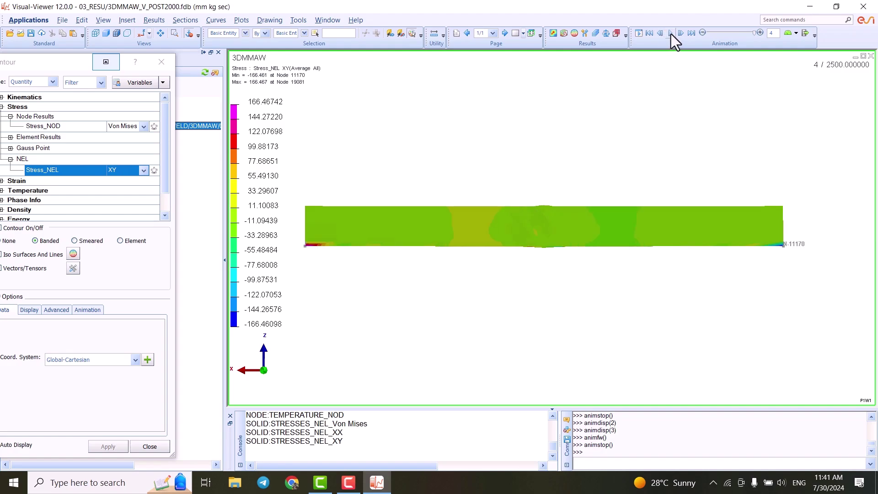
Step: Switch to the isometric view and examine the XY stress distribution over the plates
left_click(149, 33)
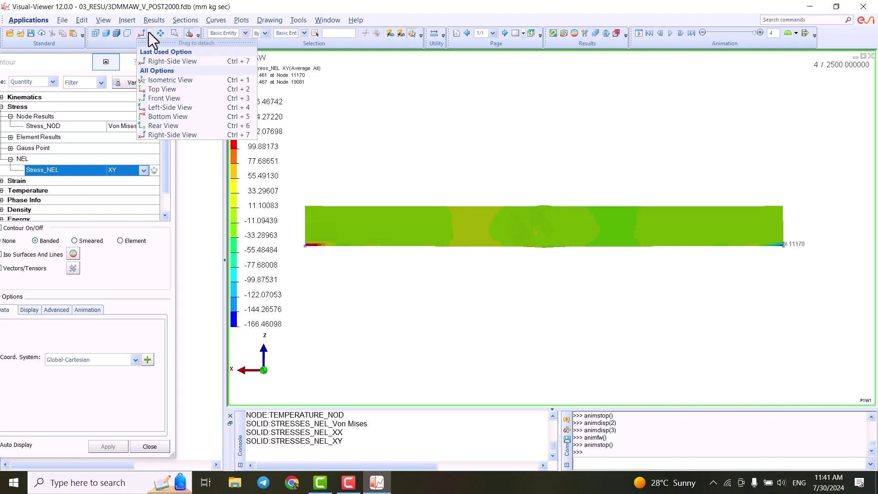
left_click(169, 80)
scroll(534, 216, "down", 2)
middle_click_drag(549, 238, 567, 253)
scroll(535, 224, "up", 1)
middle_click_drag(534, 224, 501, 206)
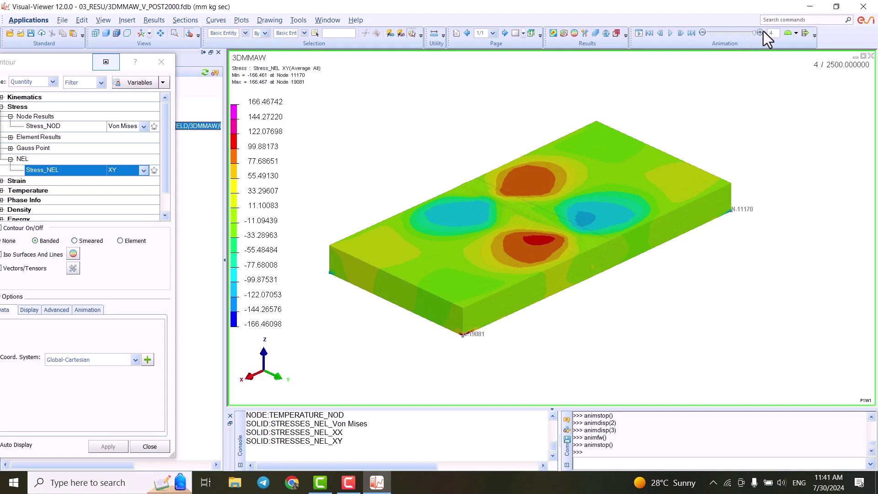
Step: Switch the contour to the nodal stress result Stress_NOD and set its component to XX
left_click_drag(43, 62, 73, 60)
double_click(66, 116)
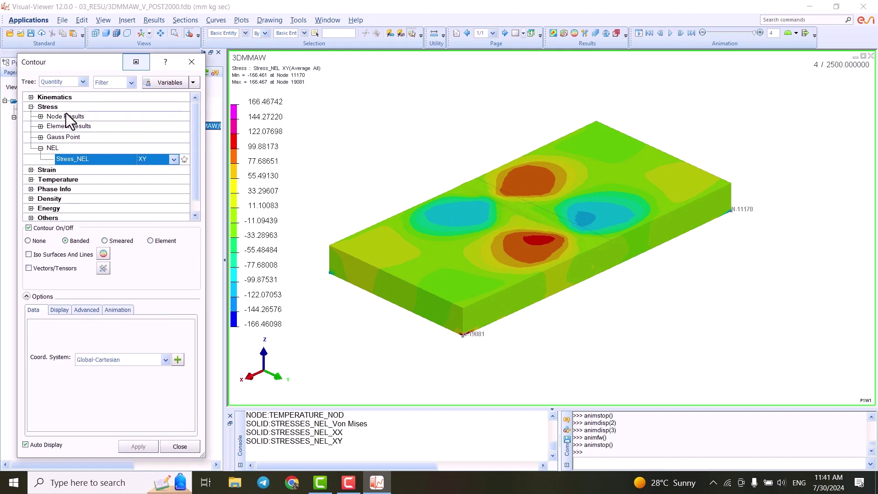
double_click(86, 116)
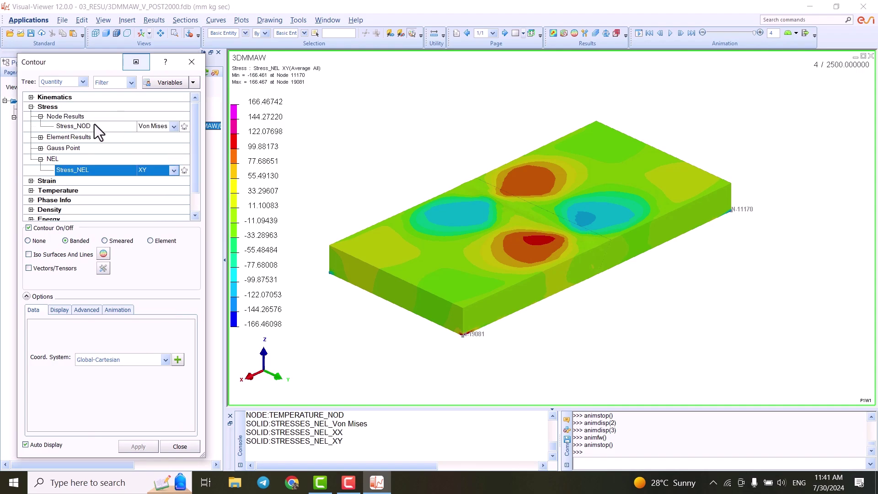
left_click(74, 127)
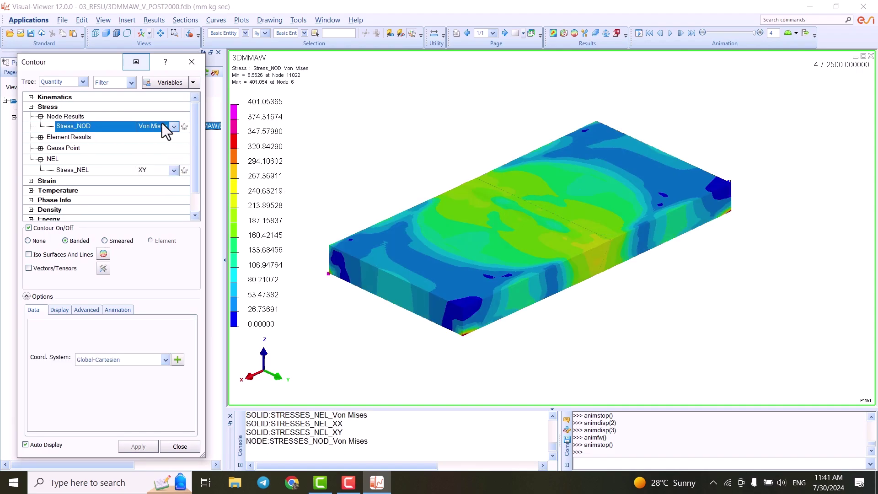
left_click(172, 127)
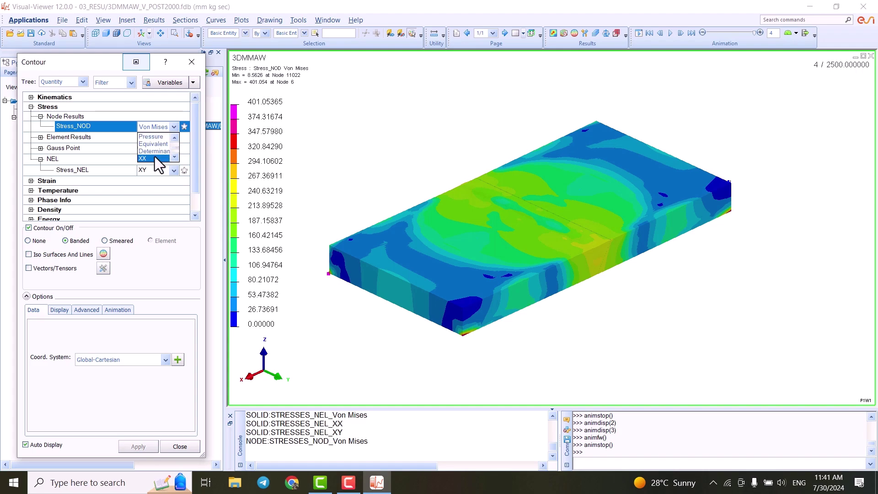
left_click(148, 158)
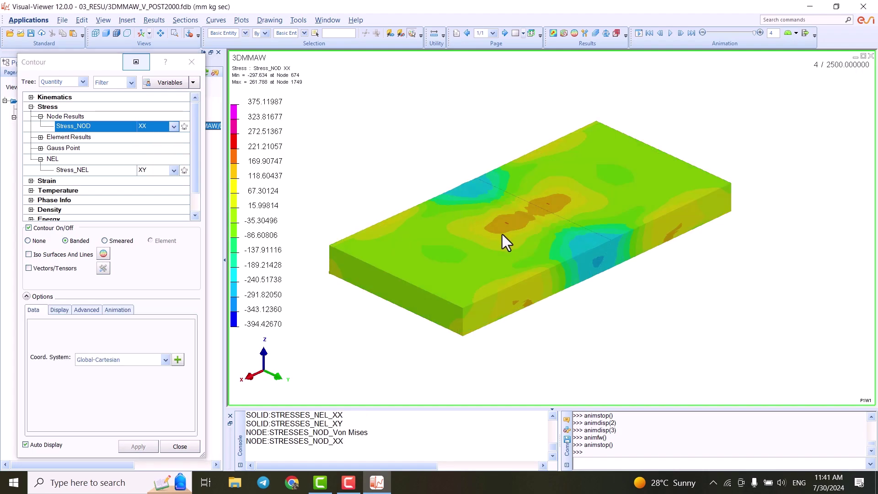
Step: Examine the nodal XX stress around the weld line and plate edges, and close the Contour dialog
scroll(549, 234, "up", 5)
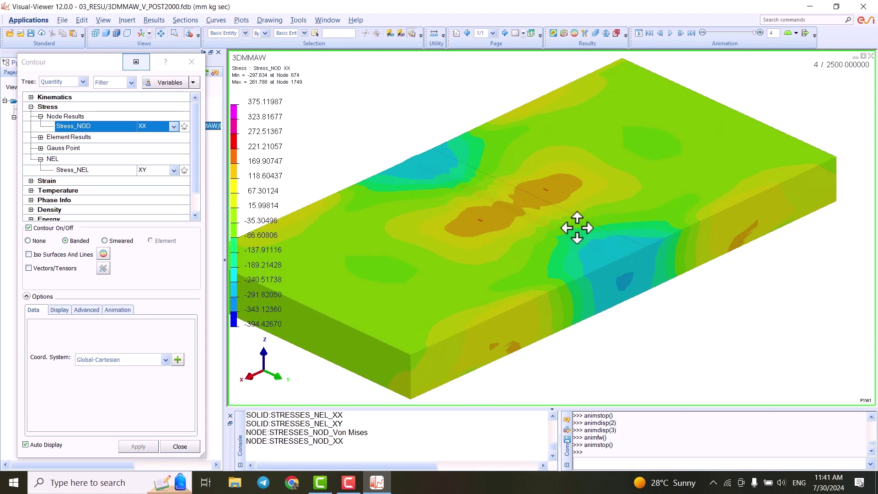
middle_click_drag(619, 235, 619, 235)
scroll(616, 235, "up", 1)
scroll(617, 235, "down", 1)
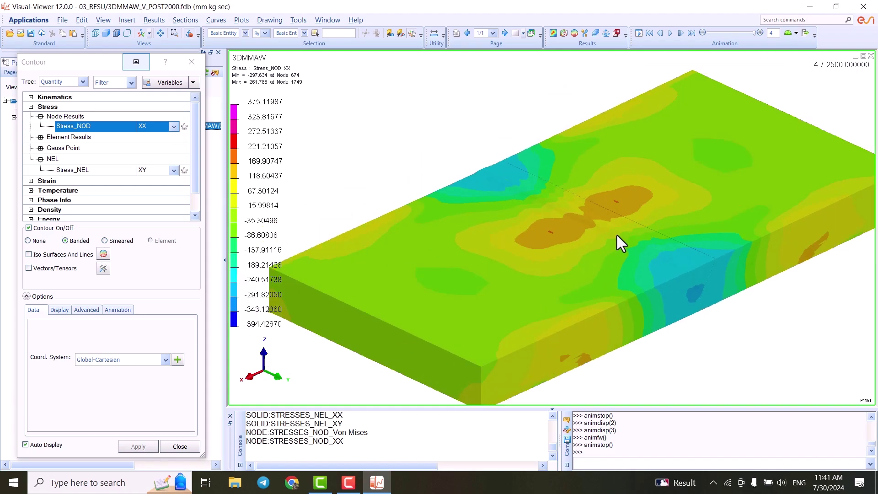
scroll(617, 235, "down", 2)
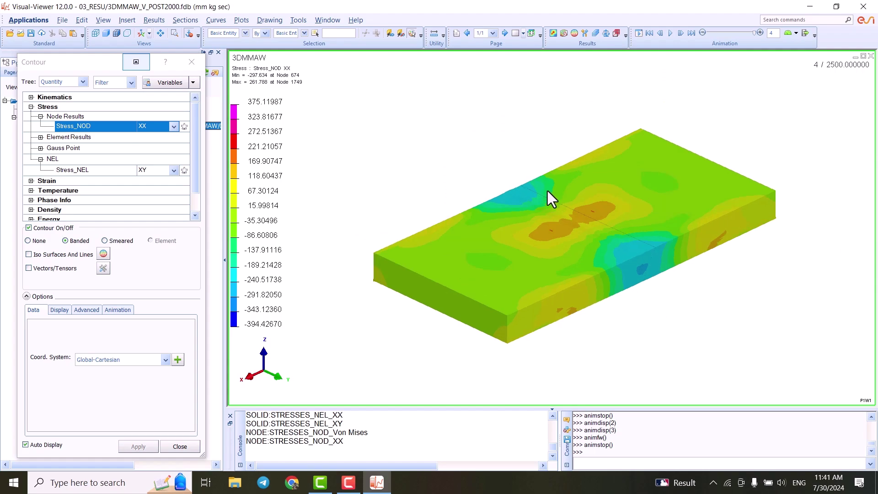
middle_click_drag(555, 235, 549, 226)
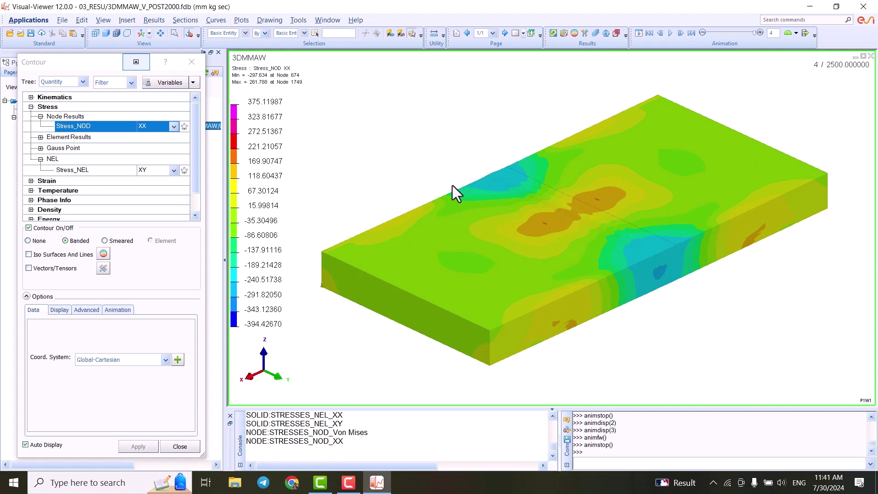
left_click(185, 61)
left_click(191, 61)
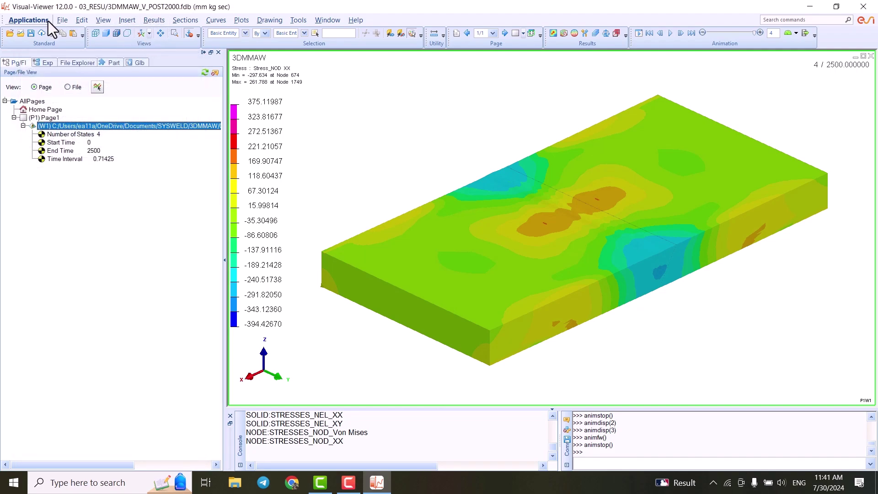
Step: Open Import and Plot for the 3DMMAW_V_POST2000.fdb results and set the entity type to PROFILE CURVES
left_click(60, 21)
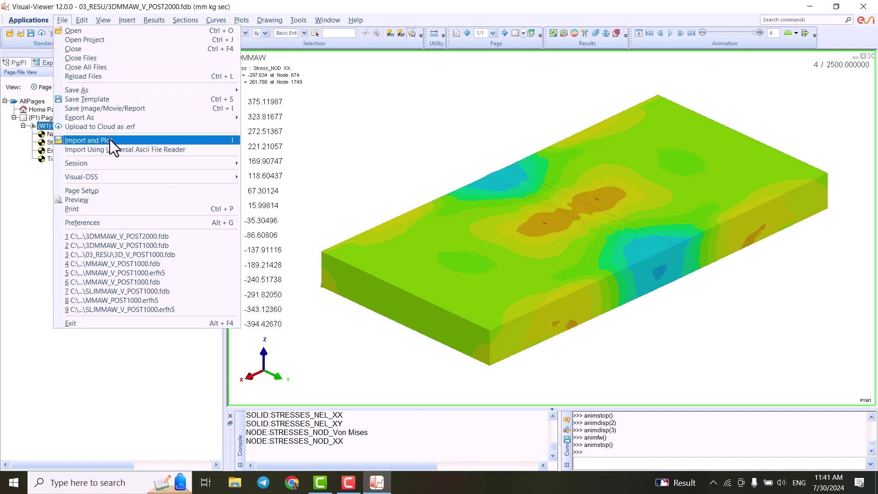
mouse_move(100, 119)
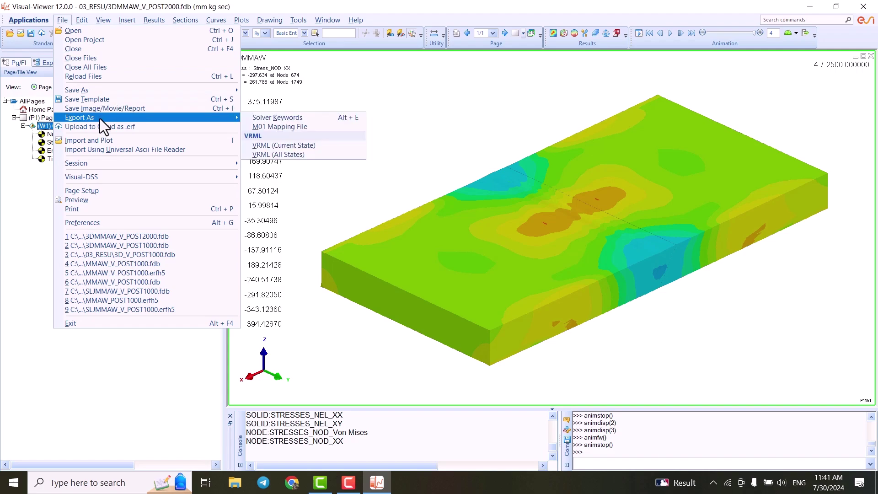
left_click(117, 141)
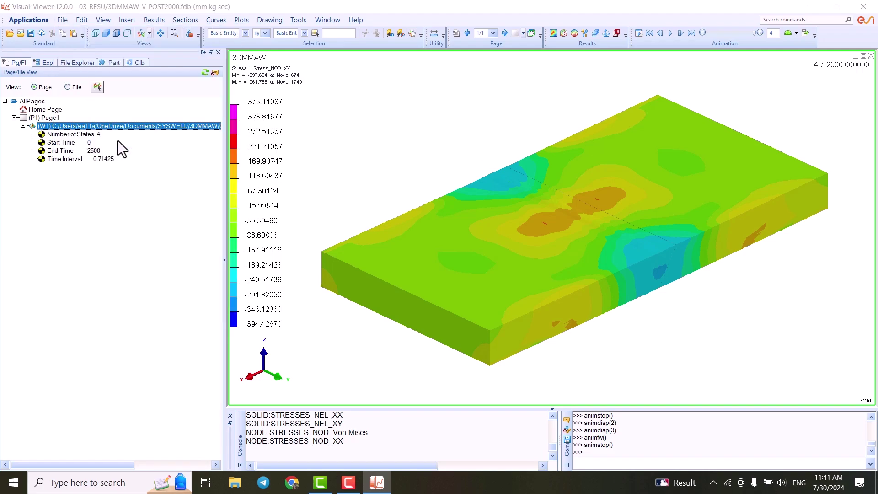
left_click_drag(54, 100, 234, 52)
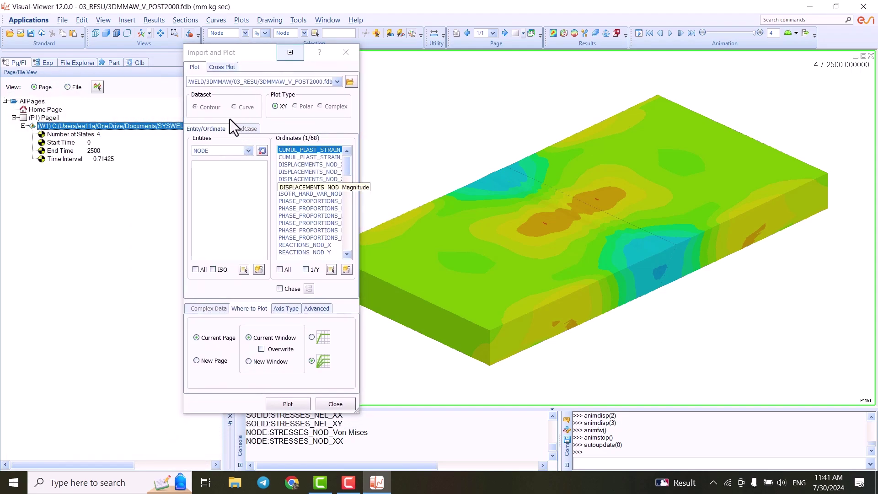
left_click(248, 151)
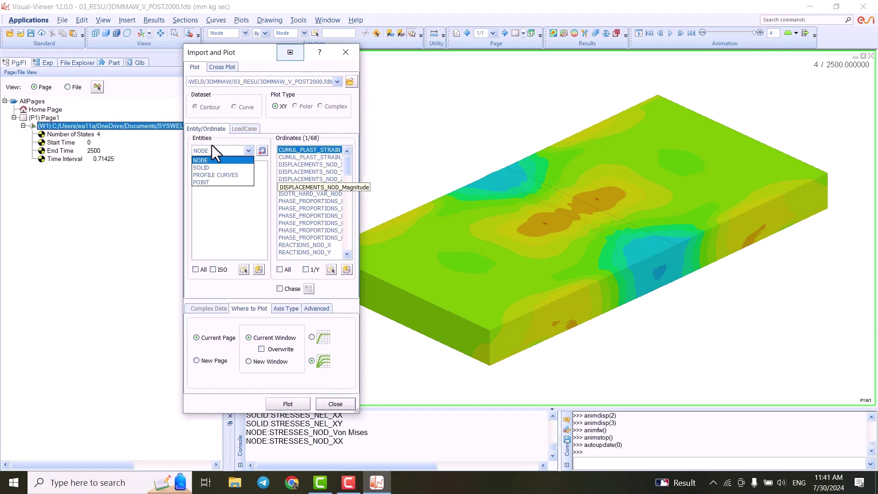
left_click(221, 175)
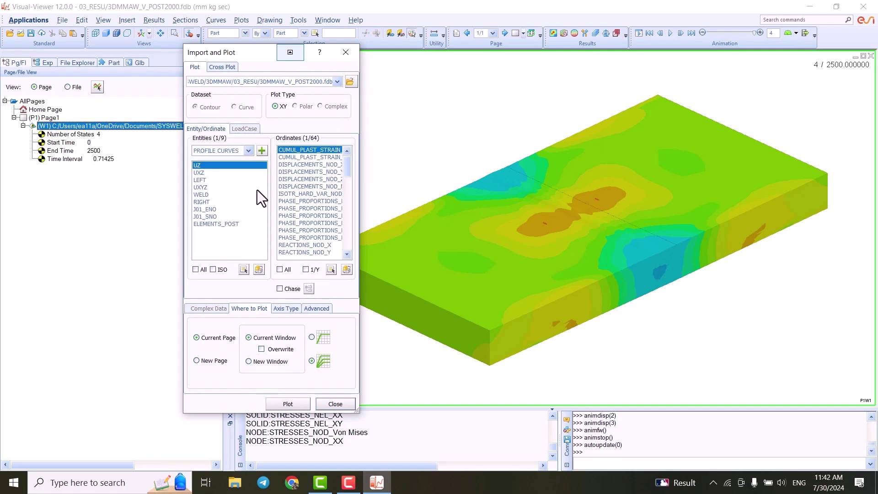
Step: Start a new profile curve named Transverse and switch the model to the top view
left_click(262, 151)
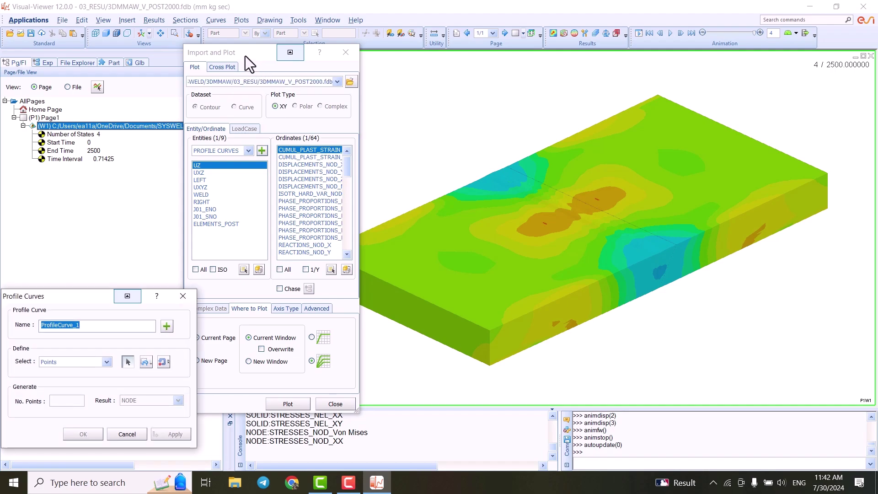
type("Transverse")
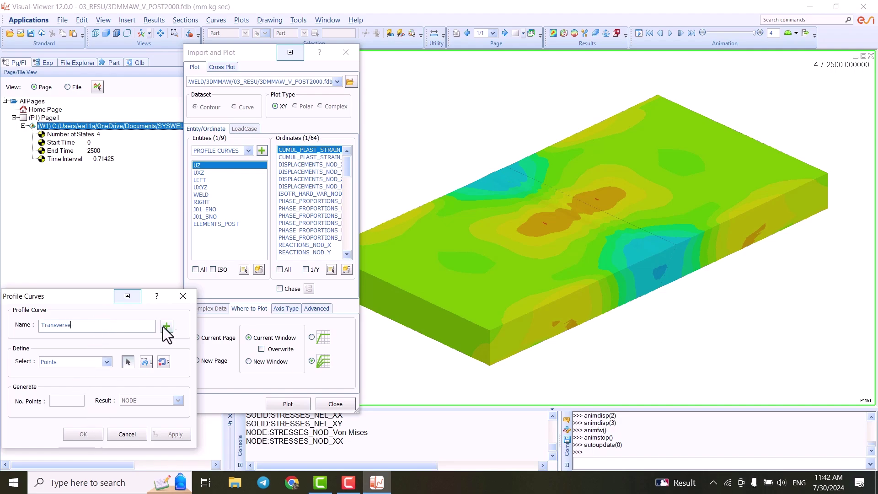
left_click(150, 34)
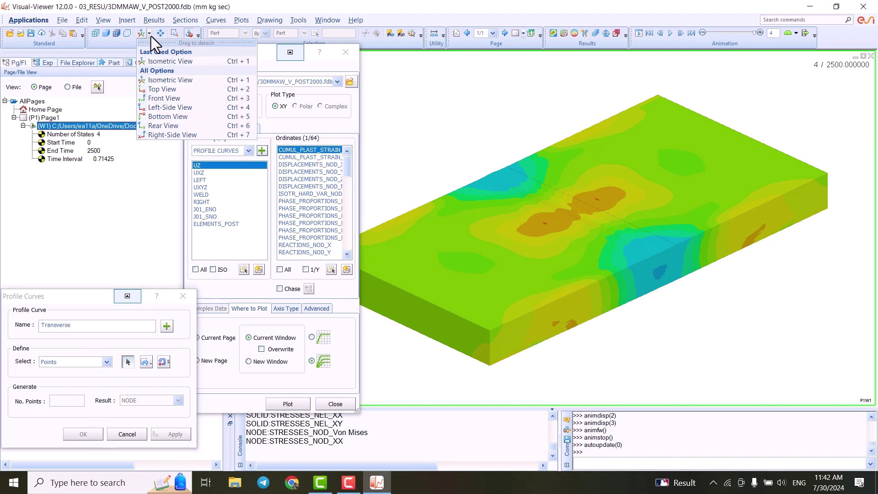
left_click(180, 88)
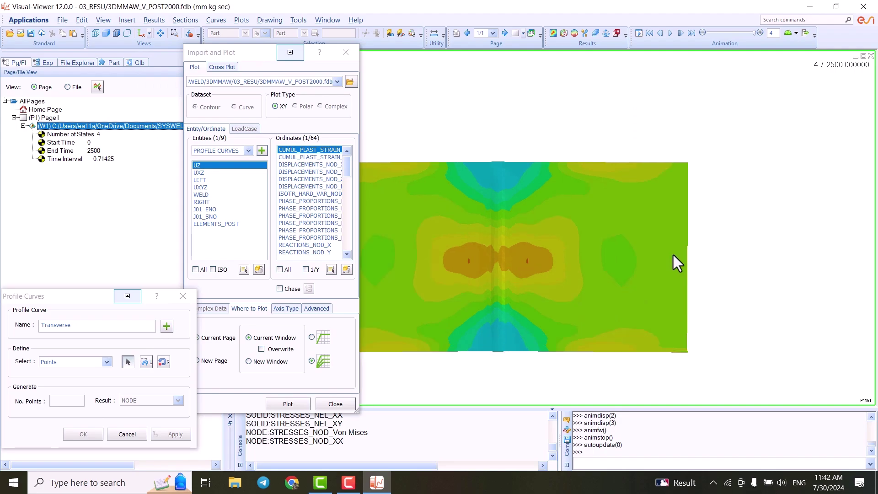
Step: Display the mesh edges over the stress contour of the plates
scroll(667, 256, "down", 1)
middle_click_drag(600, 264, 728, 245)
scroll(631, 238, "up", 2)
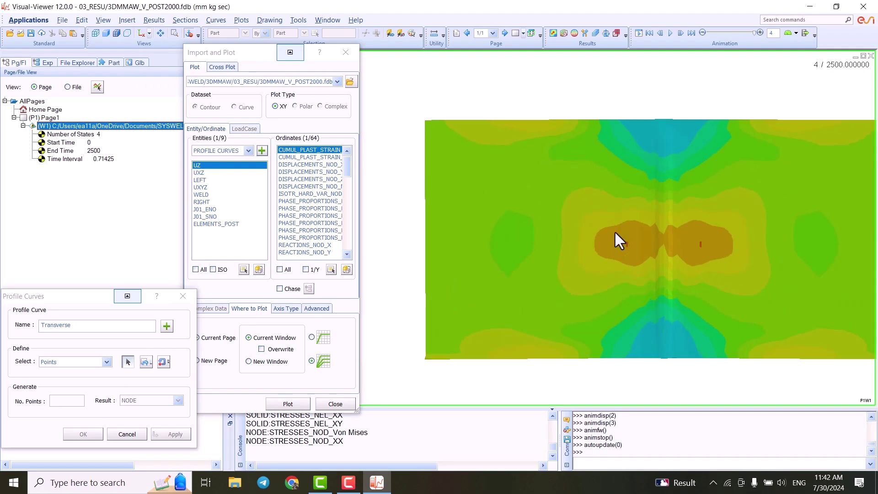
middle_click_drag(629, 239, 623, 240)
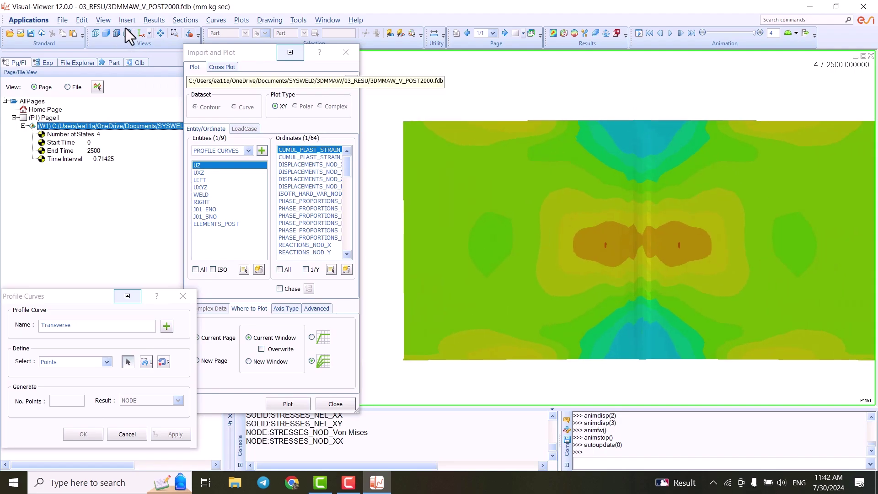
left_click(116, 37)
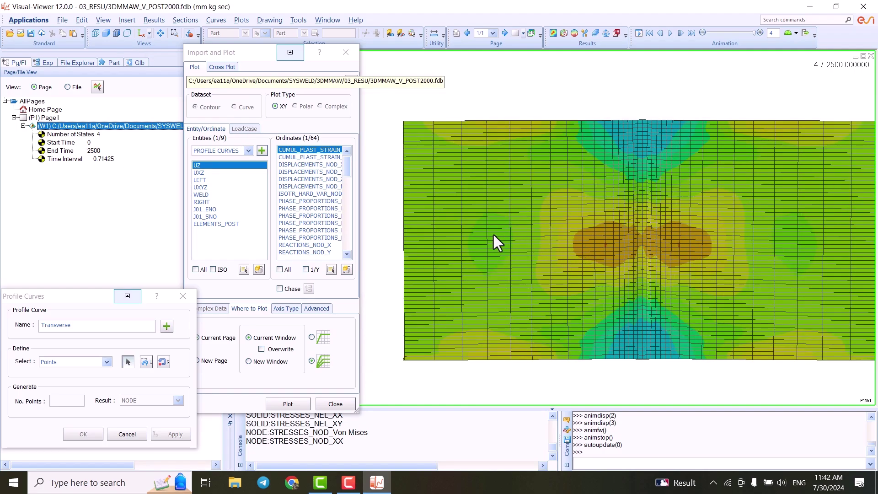
Step: Pick mesh nodes for the Transverse curve along the mid-length row, from the left plate's outer edge up to the weld
left_click(404, 249)
scroll(410, 251, "up", 3)
middle_click_drag(424, 251, 500, 236)
left_click(439, 246)
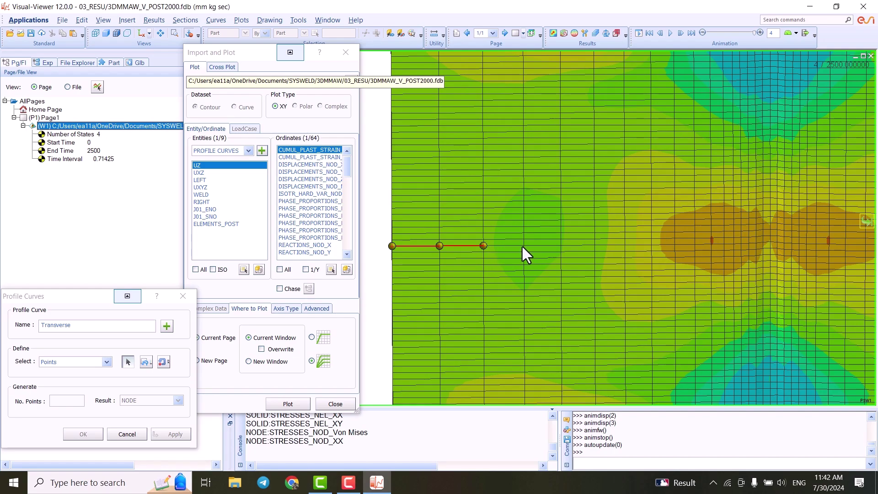
left_click(594, 246)
middle_click_drag(553, 241, 521, 241)
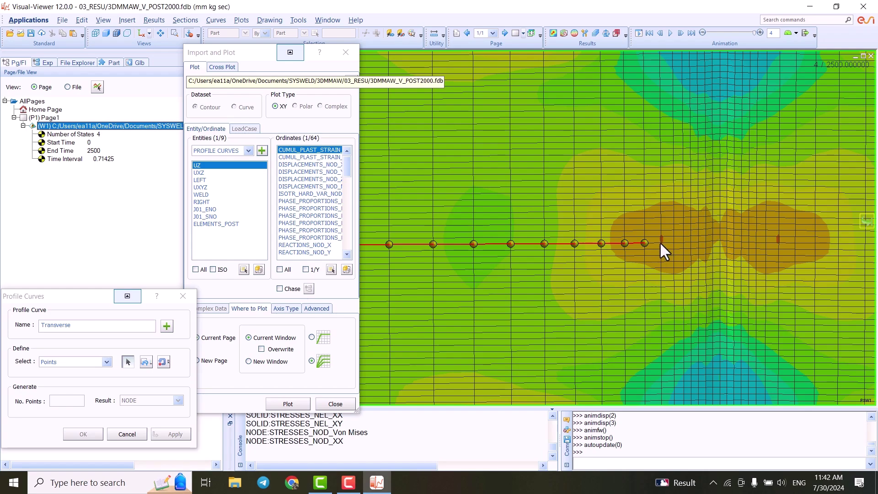
left_click(673, 243)
middle_click_drag(664, 242, 613, 247)
left_click(621, 244)
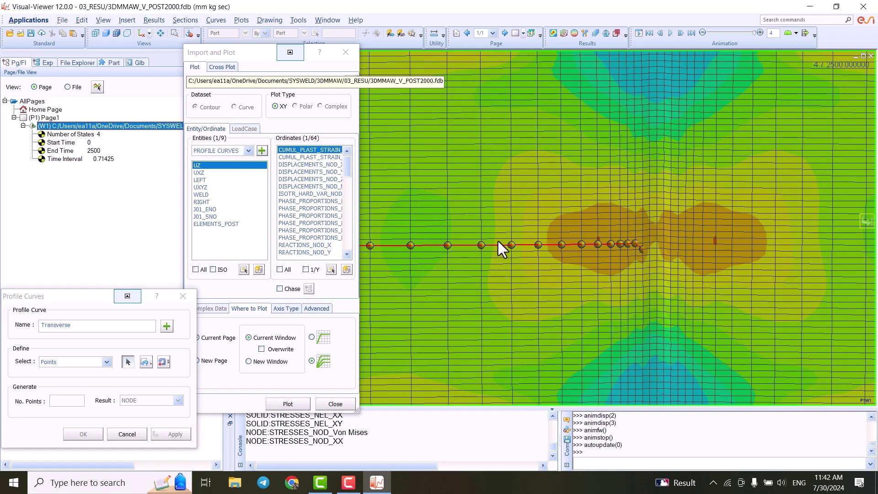
Step: Remove the misplaced last pick and continue the Transverse nodes across the weld centreline into the right plate
left_click(144, 361)
left_click(147, 361)
scroll(640, 257, "up", 4)
middle_click_drag(670, 262, 476, 242)
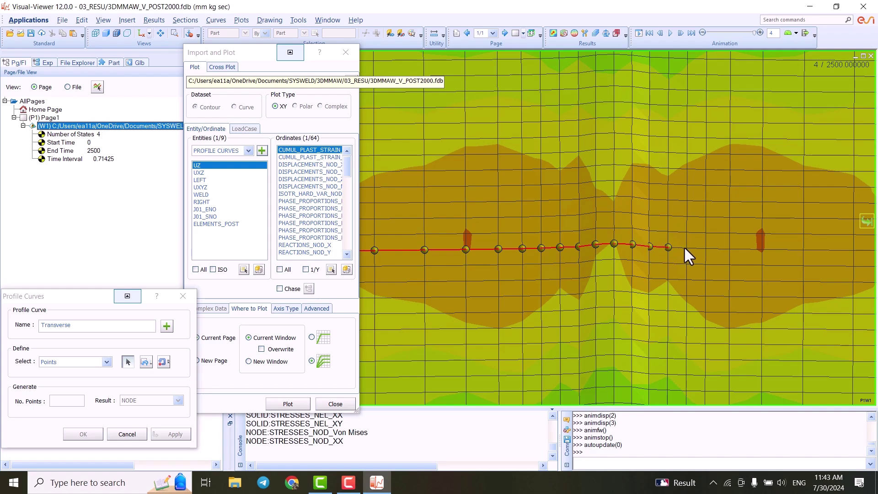
middle_click_drag(701, 249, 553, 261)
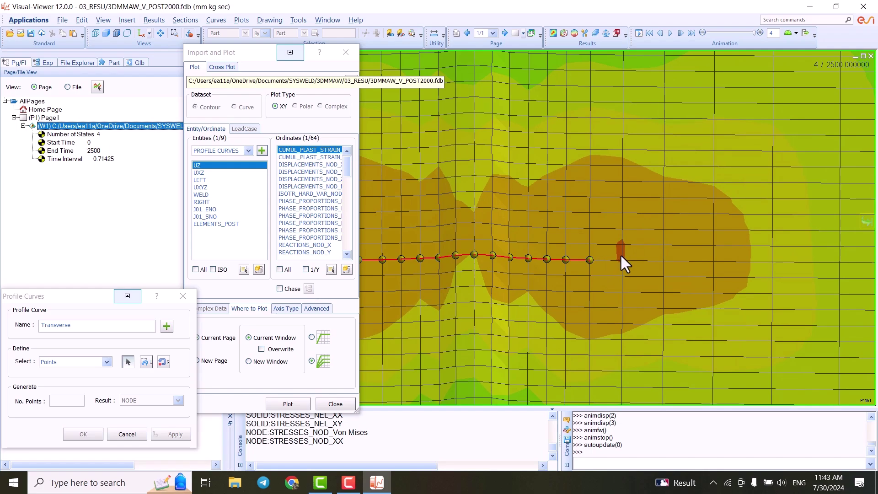
middle_click_drag(637, 263, 571, 265)
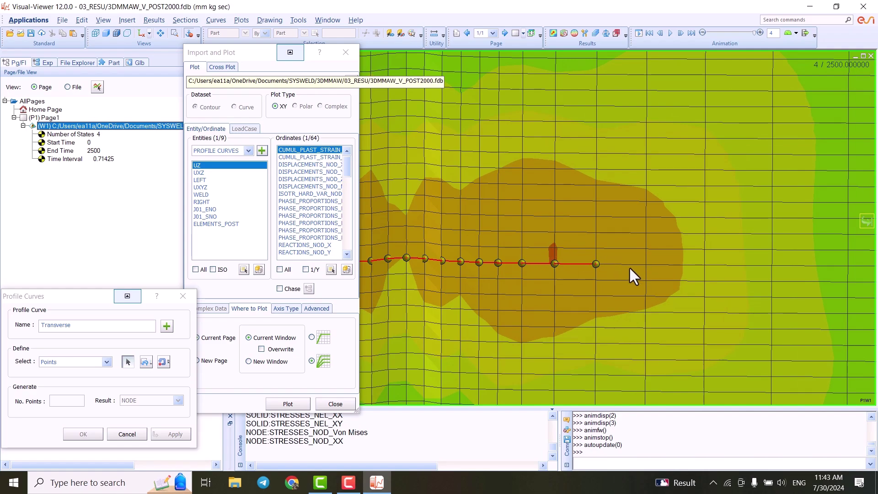
Step: Extend the Transverse node picks along the same mesh row, past the right plate's high-stress zone
middle_click_drag(485, 271, 453, 257)
left_click(553, 254)
middle_click_drag(582, 255, 465, 251)
left_click(558, 249)
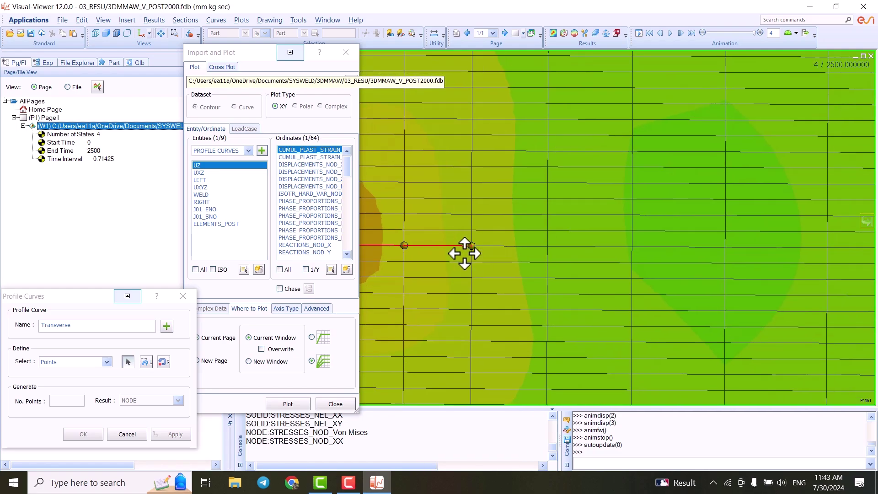
left_click(542, 247)
left_click(628, 247)
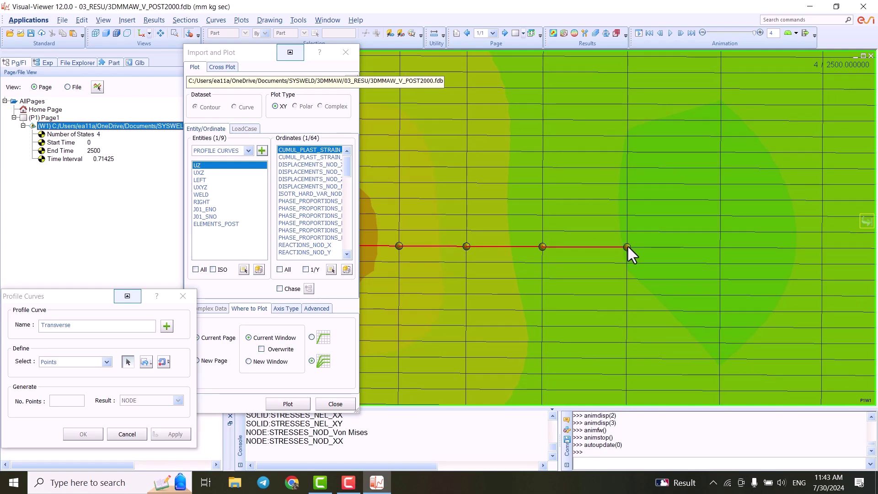
Step: Pick the remaining Transverse nodes along the row, ending at the right plate's outer edge
middle_click_drag(472, 246, 362, 224)
middle_click_drag(622, 246, 573, 250)
scroll(560, 240, "up", 3)
scroll(561, 239, "down", 4)
left_click(637, 230)
left_click(725, 231)
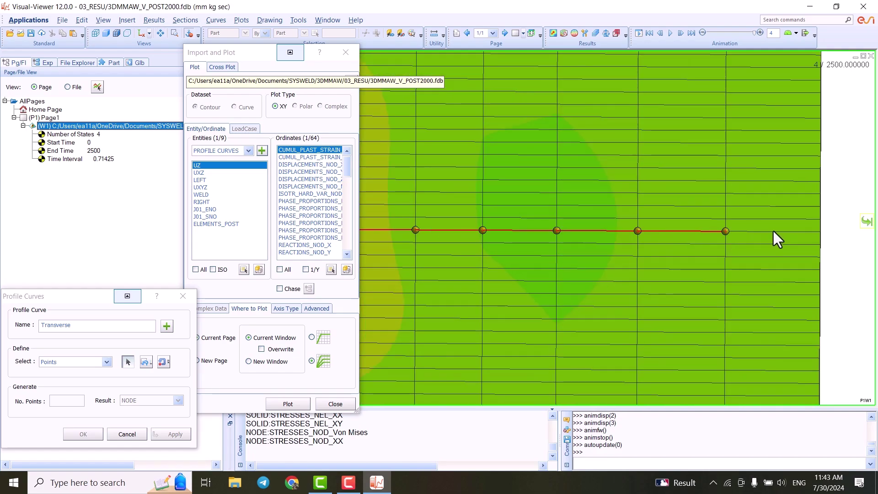
left_click(819, 231)
scroll(791, 221, "down", 5)
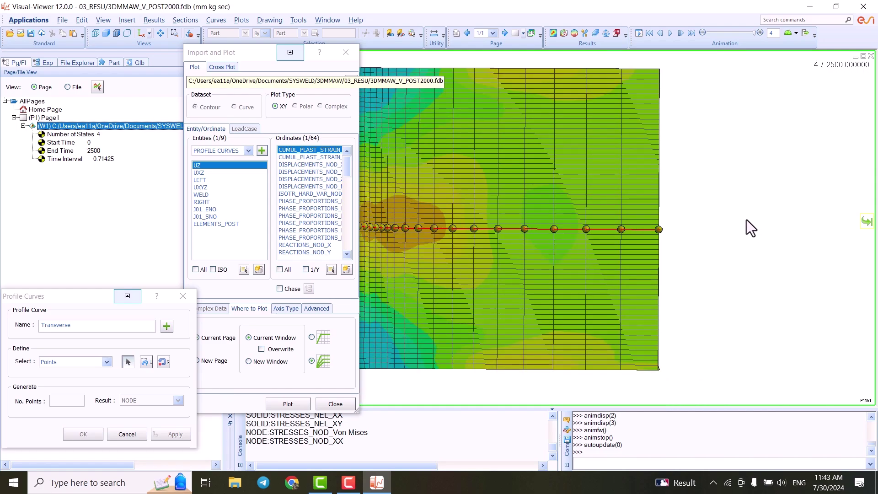
scroll(663, 215, "down", 1)
middle_click_drag(576, 222, 636, 232)
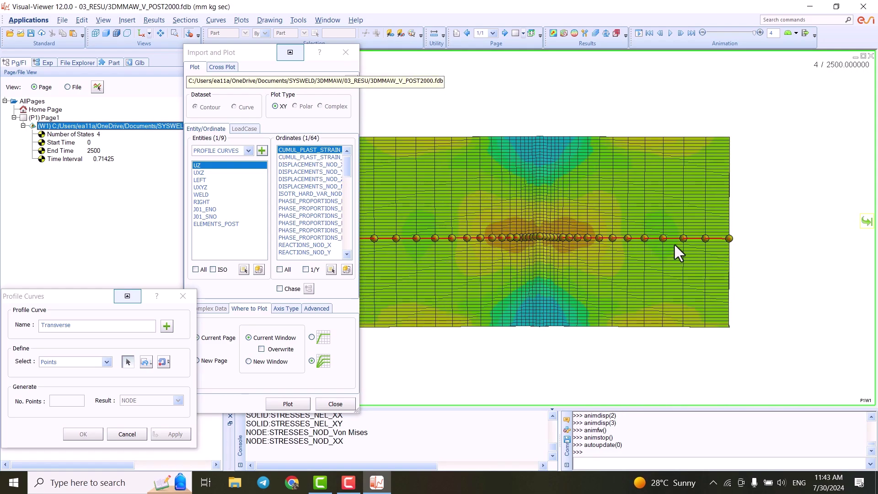
Step: Create the Transverse profile curve from the picked nodes and select it as the entity to plot
left_click(867, 223)
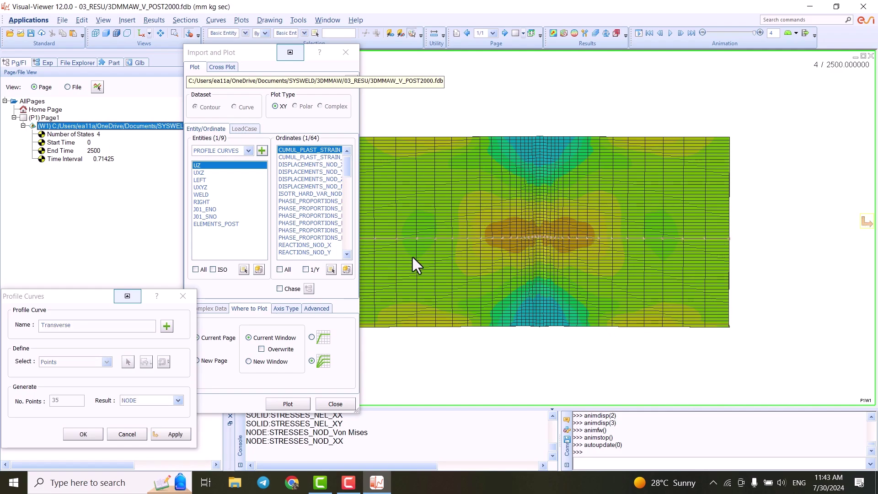
left_click(867, 222)
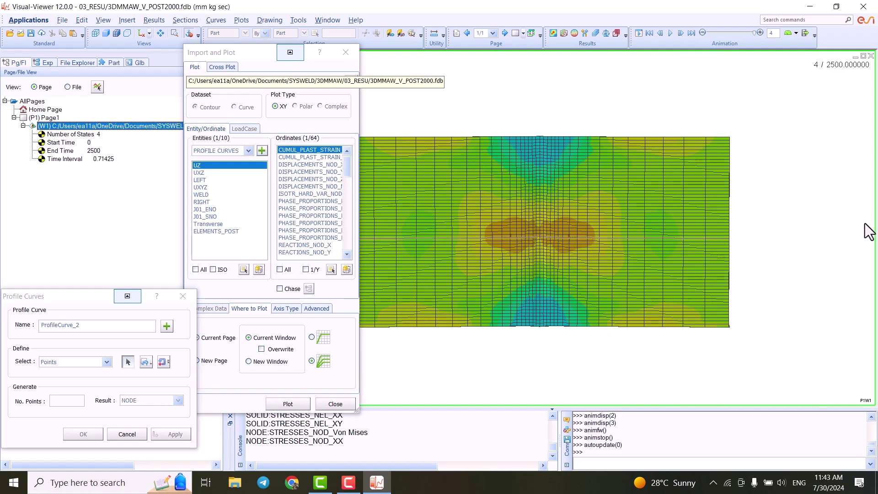
left_click(127, 434)
left_click(215, 224)
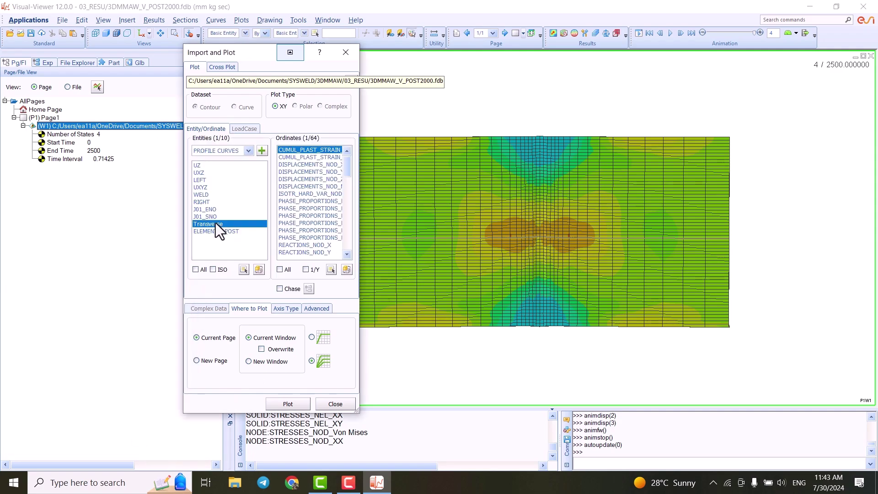
Step: Start another profile curve and name it Longitudinal
scroll(519, 228, "up", 5)
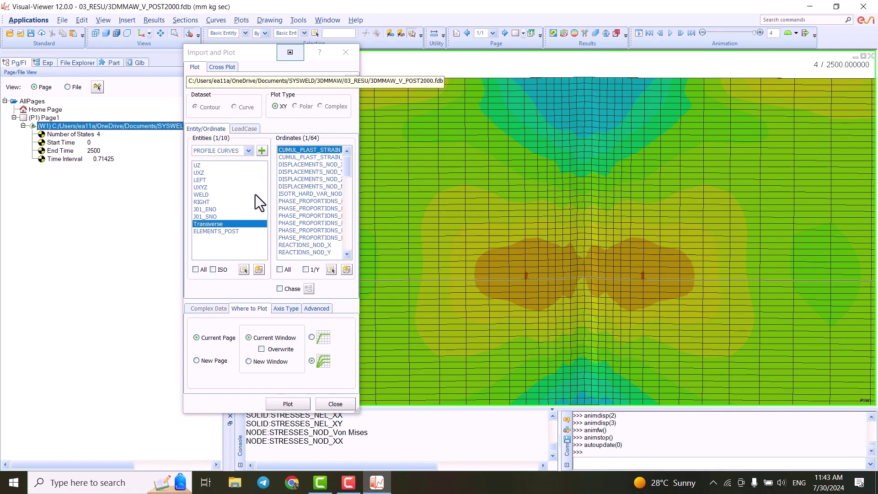
left_click(261, 152)
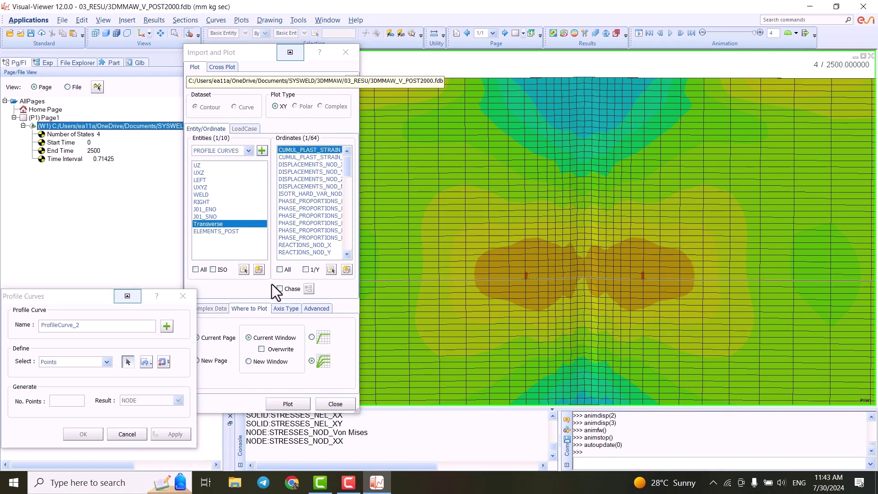
double_click(102, 325)
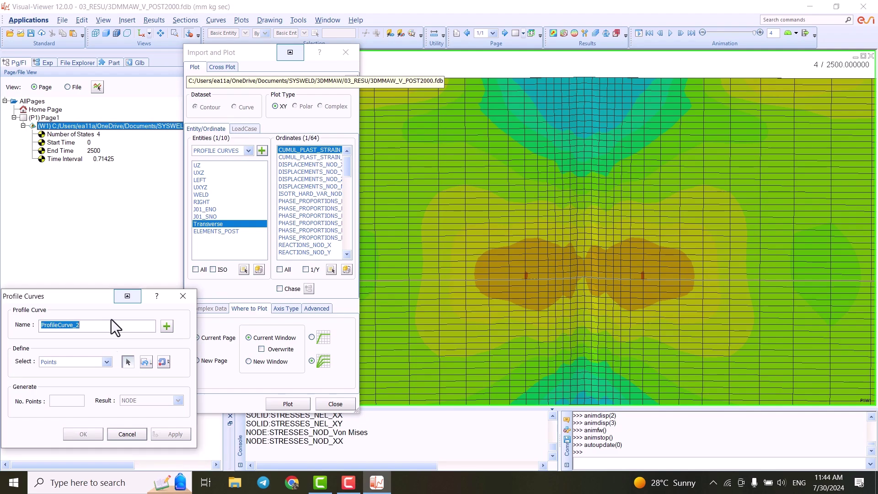
type("Longitudinal")
Step: Pick the first Longitudinal nodes down the weld centreline, starting from the plates' upper edge
left_click(584, 82)
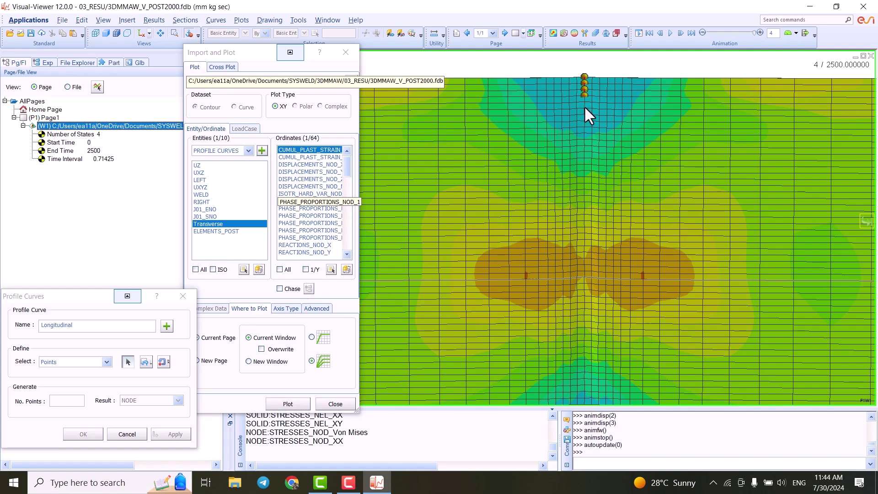
scroll(583, 120, "up", 4)
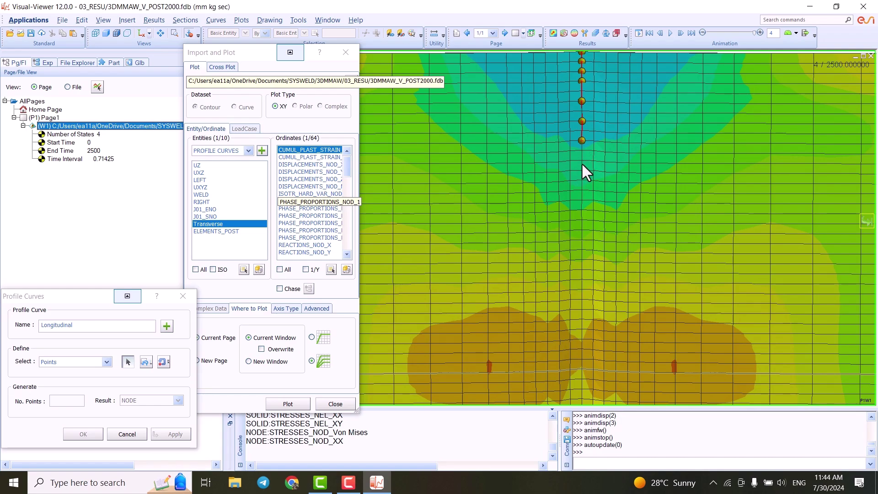
left_click(581, 201)
scroll(578, 199, "up", 4)
scroll(577, 194, "down", 4)
middle_click_drag(582, 166, 579, 115)
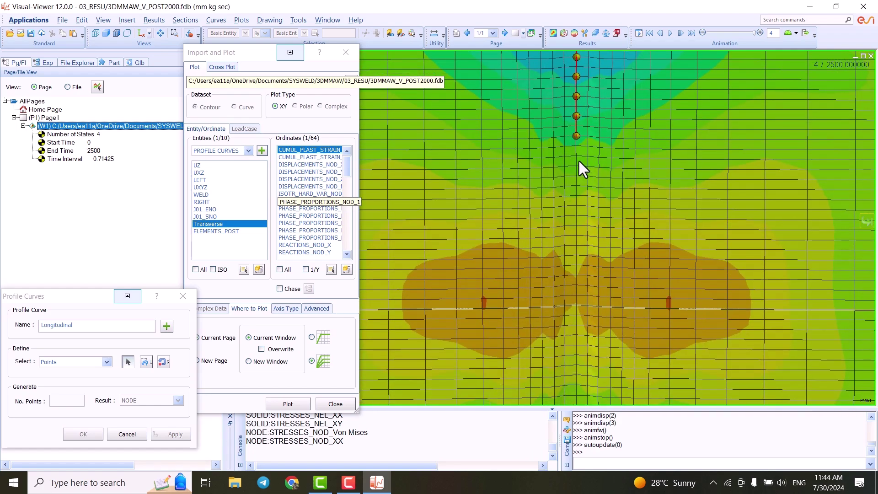
Step: Continue the Longitudinal nodes down the weld centreline to just above the Transverse curve
left_click(576, 218)
scroll(573, 225, "up", 2)
scroll(575, 223, "down", 3)
middle_click_drag(580, 200, 579, 158)
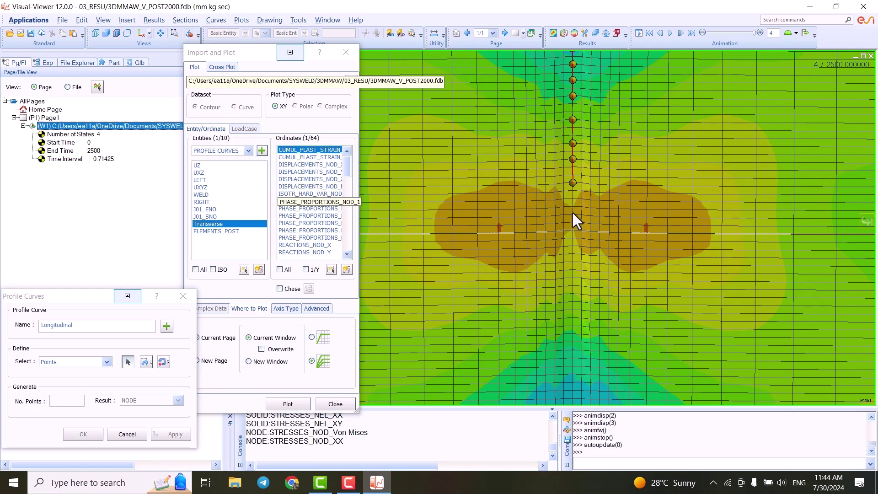
Step: Extend the Longitudinal node picks past the Transverse curve and down the weld centreline into the lower blue stress zone
scroll(573, 183, "down", 5)
middle_click_drag(572, 170, 569, 141)
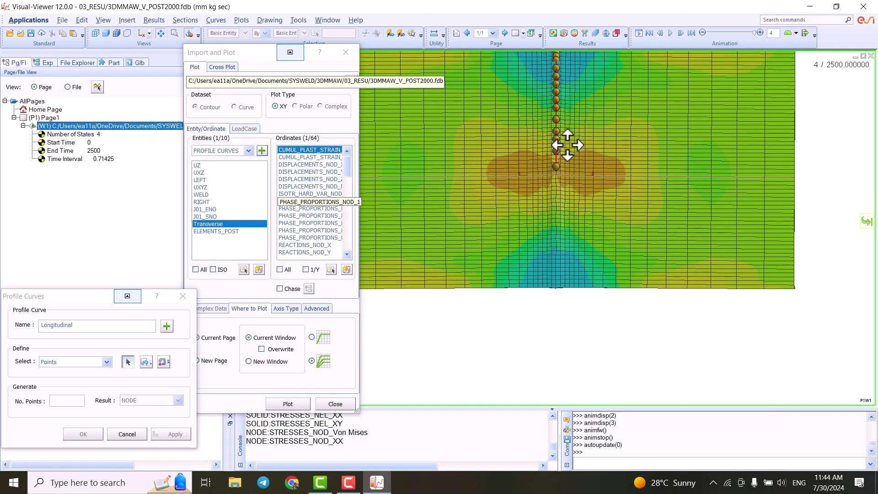
scroll(564, 185, "up", 6)
middle_click_drag(565, 185, 571, 204)
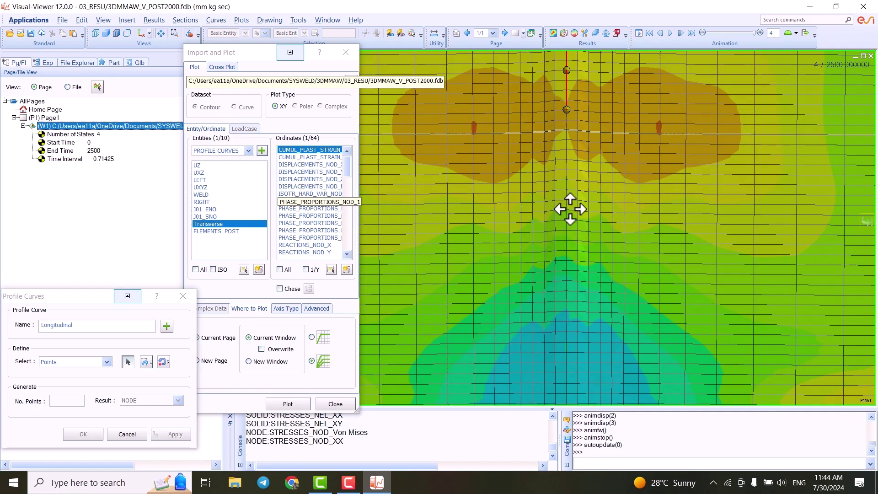
left_click(566, 139)
left_click(567, 169)
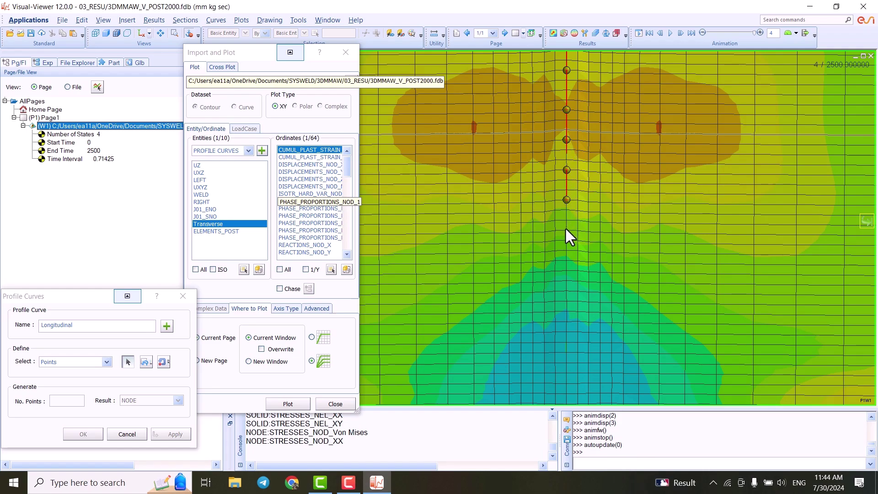
left_click(567, 271)
left_click(567, 362)
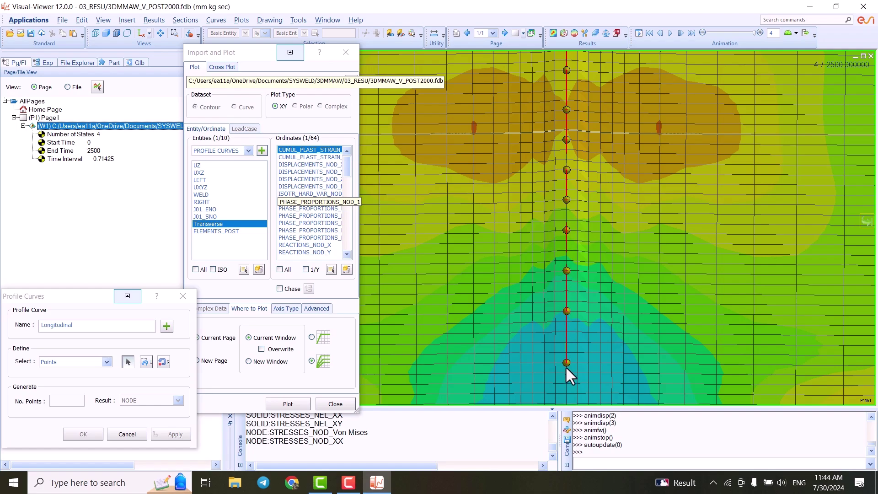
Step: Pick the last Longitudinal nodes on the weld centreline, ending at the plates' lower edge
left_click(567, 404)
middle_click_drag(566, 403, 568, 257)
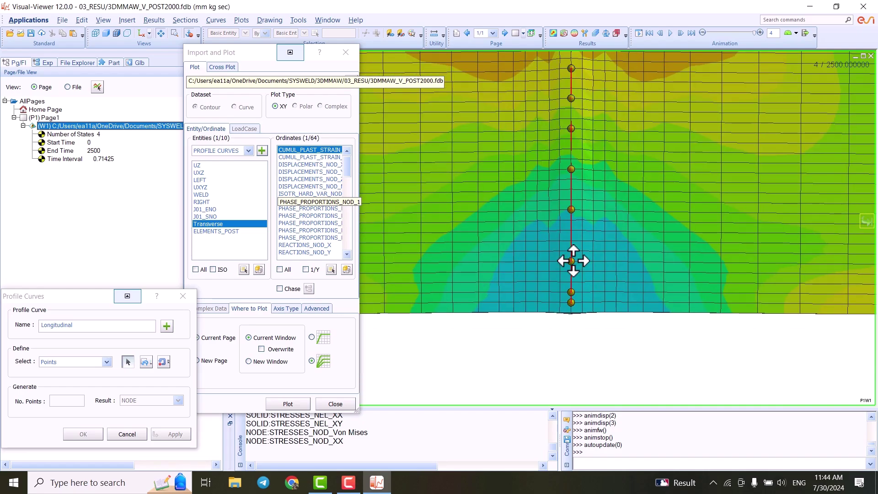
scroll(572, 287, "down", 2)
middle_click_drag(589, 200, 589, 318)
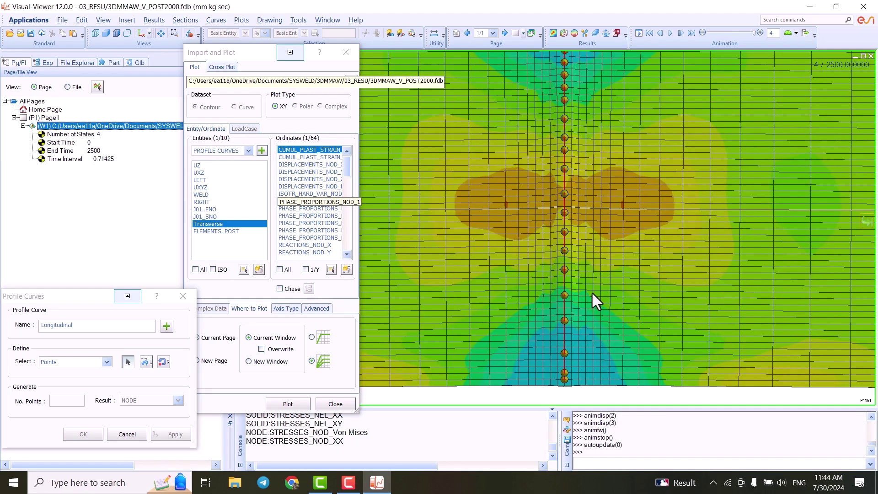
scroll(608, 169, "down", 2)
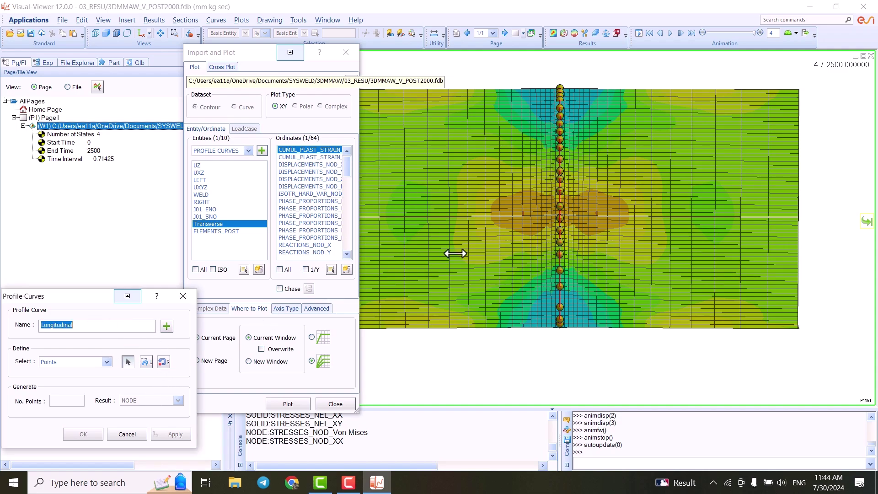
Step: Accept the picked nodes to create the Longitudinal profile curve and close the profile curve definition
left_click(867, 224)
left_click(866, 224)
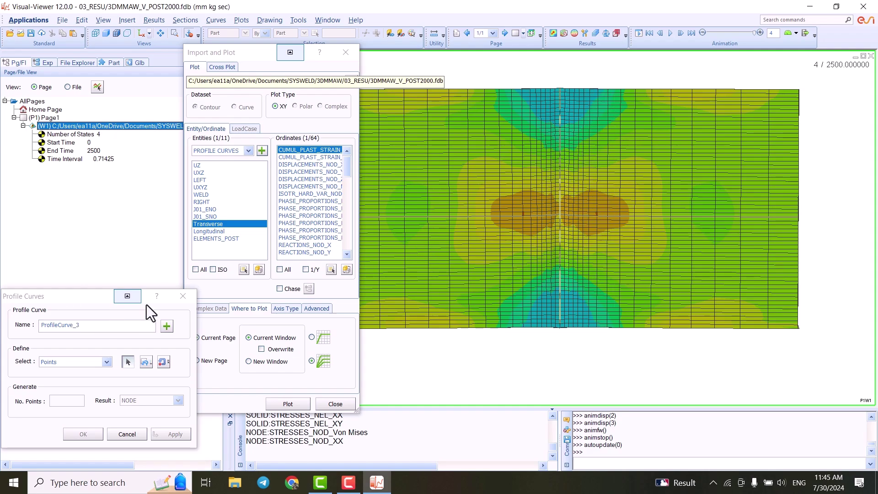
left_click(184, 296)
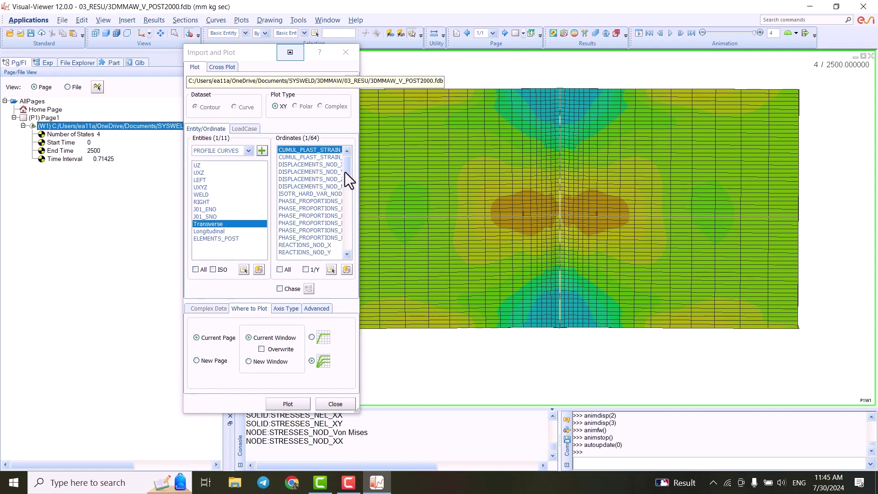
Step: Plot the STRESSES_NOD_XX ordinate along the Transverse profile curve
scroll(295, 198, "down", 3)
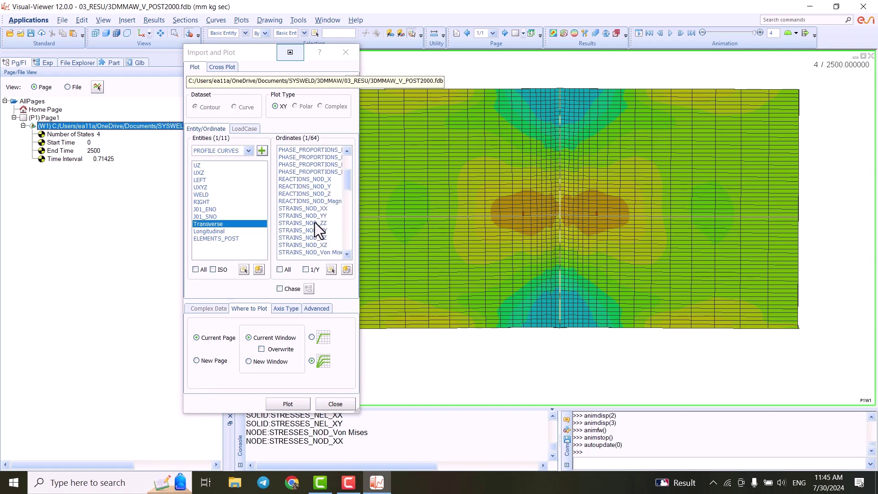
left_click_drag(349, 179, 345, 207)
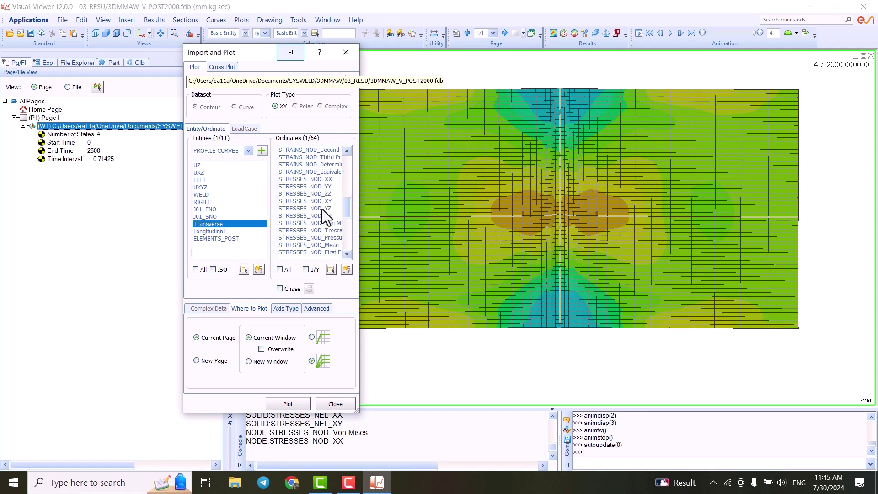
left_click(317, 180)
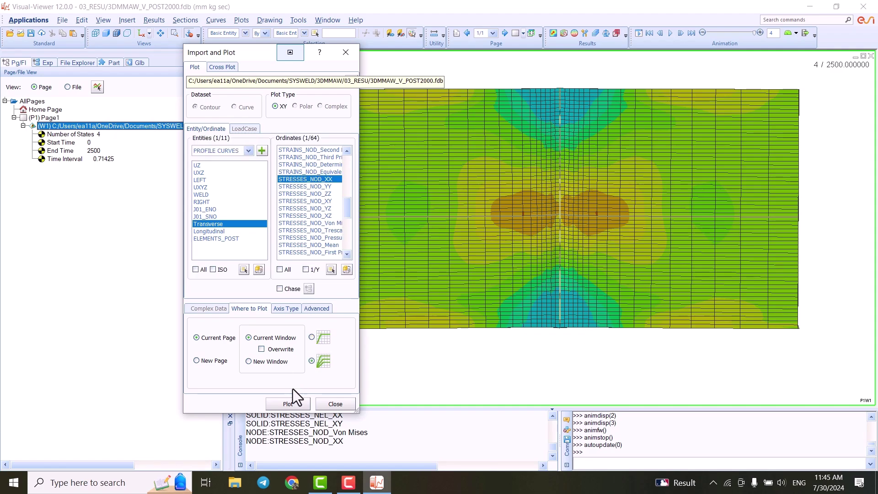
left_click(286, 404)
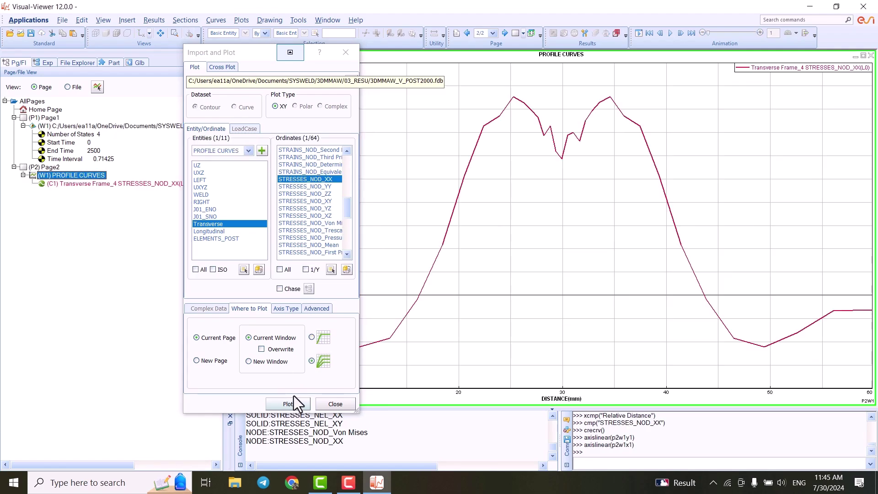
Step: Examine the full Transverse STRESSES_NOD_XX curve and its stress axis, moving the plot dialog clear of the graph
scroll(615, 226, "down", 2)
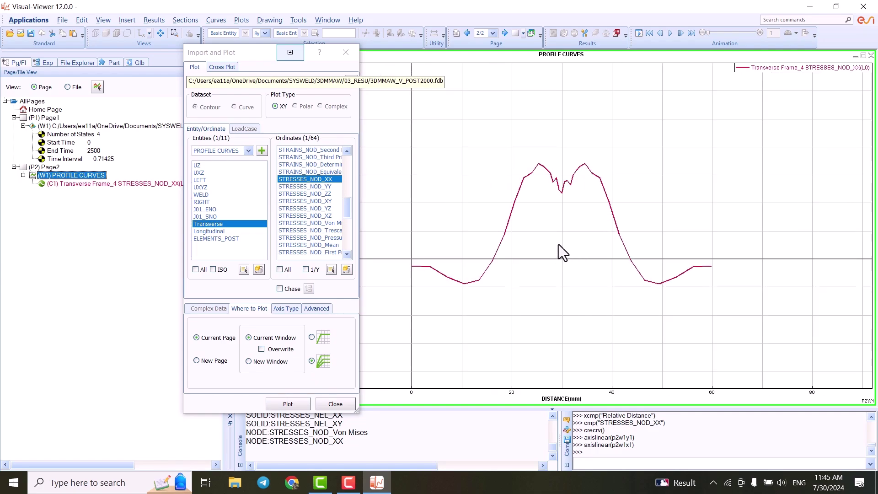
scroll(559, 244, "up", 2)
middle_click_drag(549, 255, 606, 251)
scroll(618, 179, "down", 1)
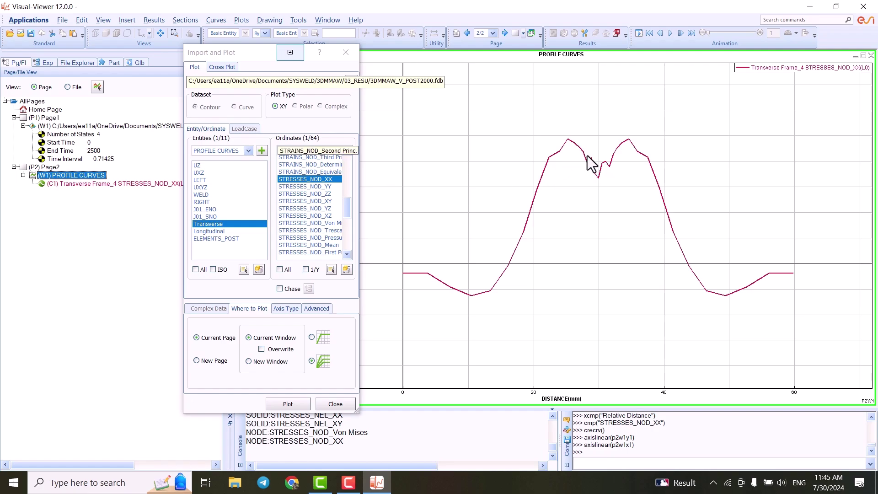
scroll(471, 264, "down", 2)
scroll(526, 234, "up", 1)
scroll(510, 251, "down", 1)
scroll(514, 247, "down", 1)
left_click_drag(259, 54, 120, 56)
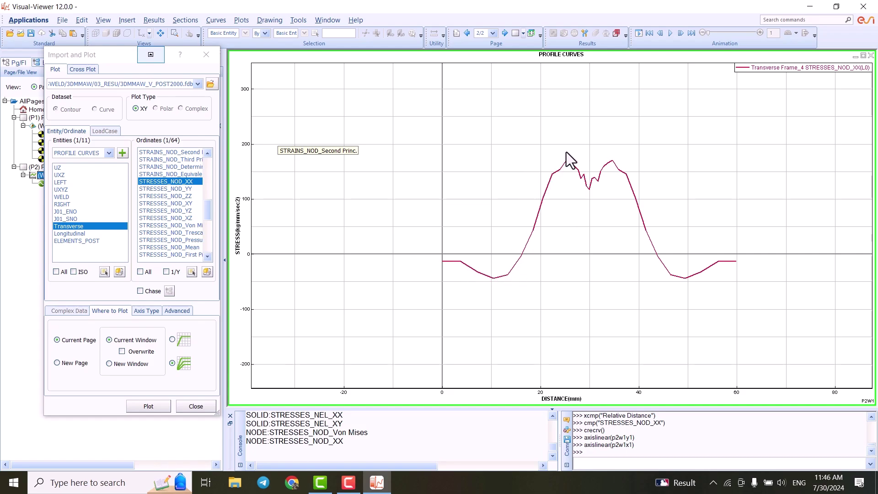
scroll(556, 180, "up", 2)
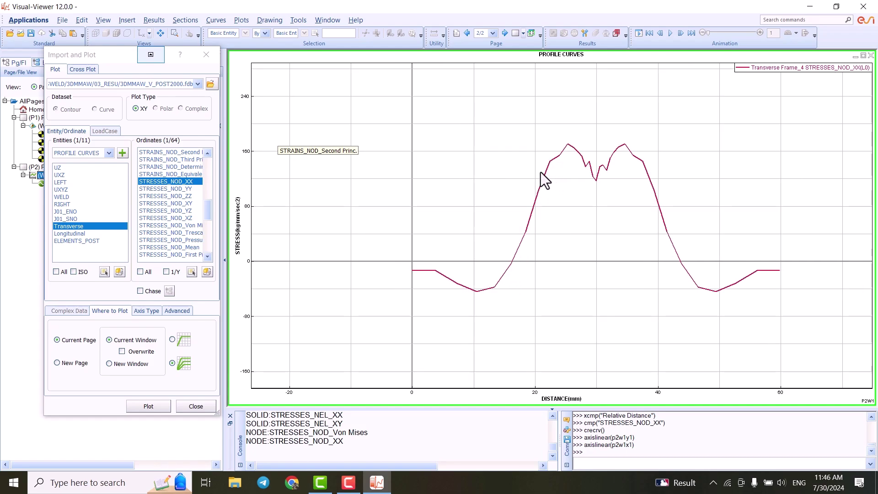
scroll(691, 257, "up", 1)
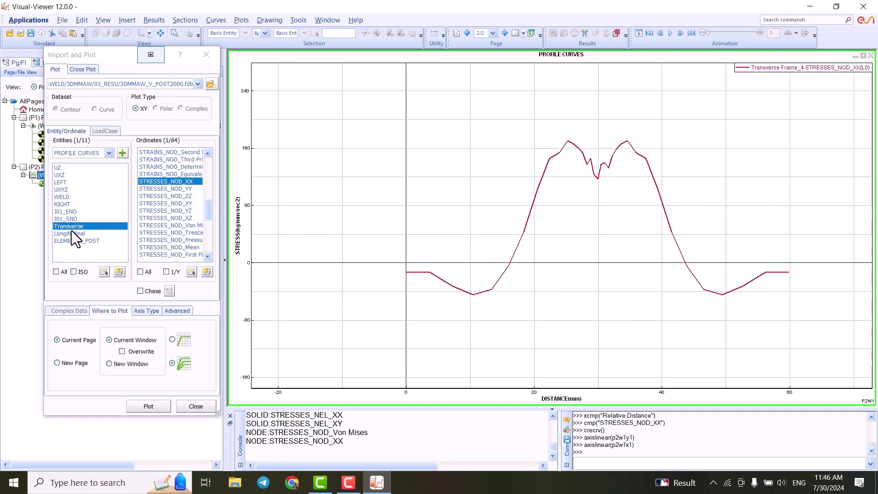
Step: Add the STRESSES_NOD_YY curve for the Transverse profile to the same graph
left_click(184, 190)
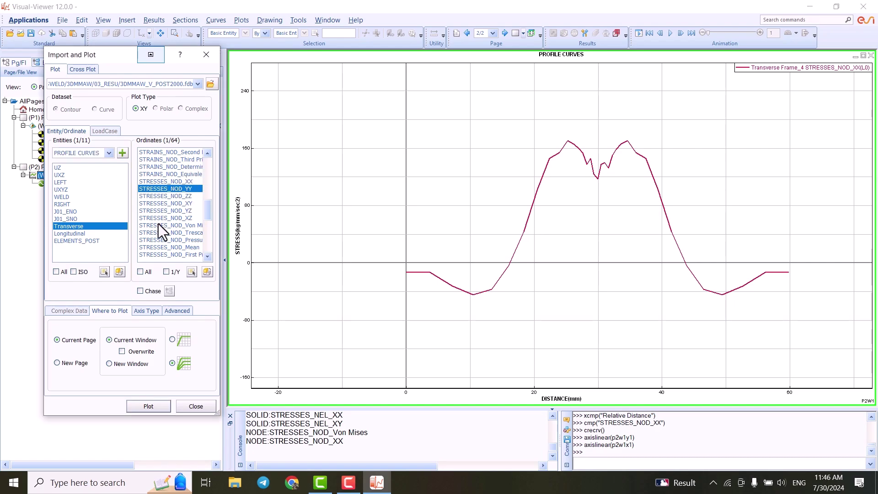
left_click(144, 407)
scroll(526, 196, "down", 2)
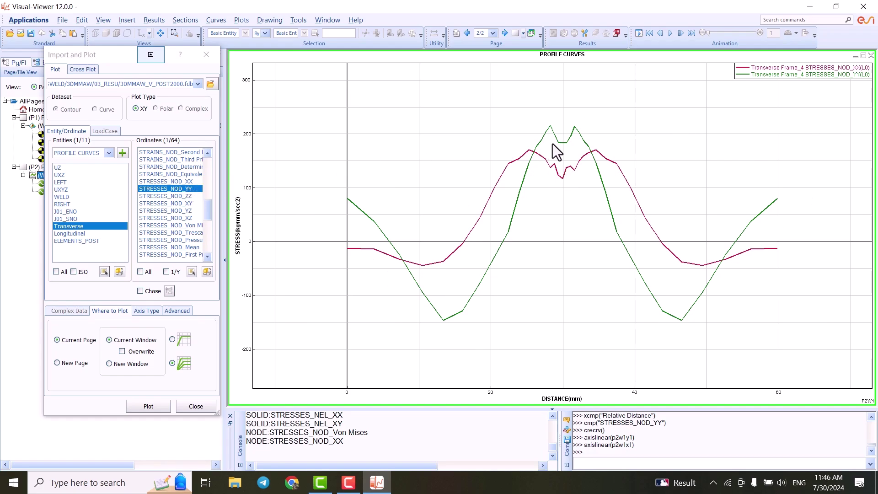
Step: Add the STRESSES_NOD_YY curve for the Longitudinal profile to the same graph
left_click(81, 235)
scroll(191, 201, "down", 2)
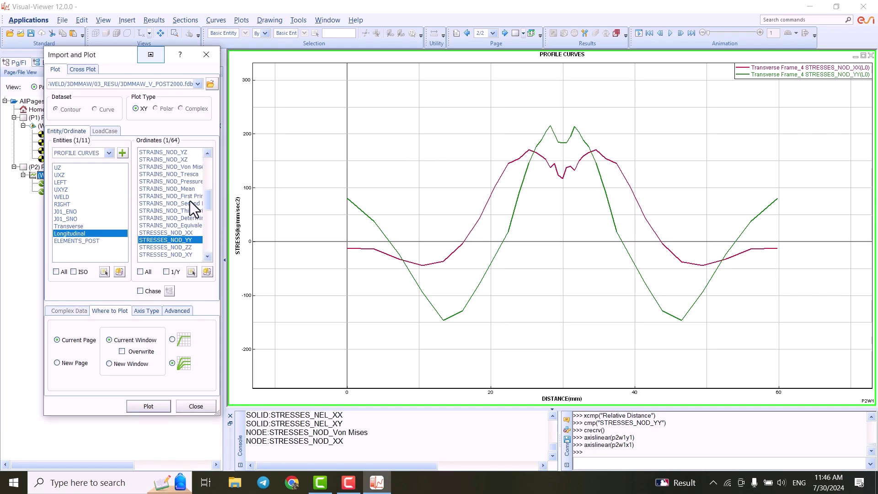
left_click(137, 408)
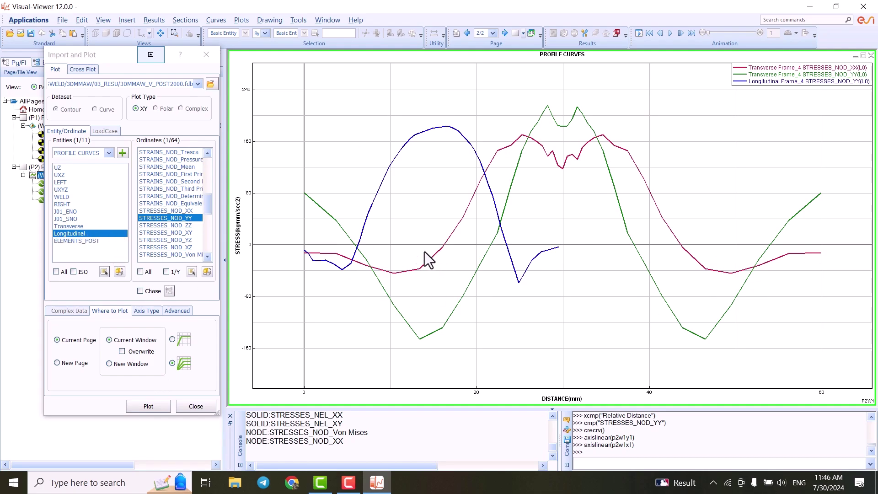
scroll(408, 227, "down", 1)
scroll(406, 222, "up", 1)
scroll(408, 212, "down", 1)
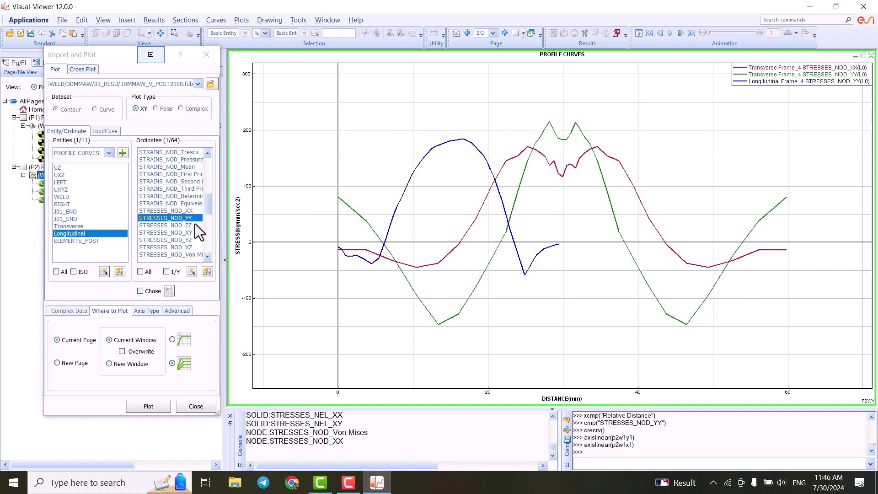
Step: Add the Longitudinal profile's STRESSES_NOD_XX curve to the graph and close the Import and Plot dialog
left_click(180, 211)
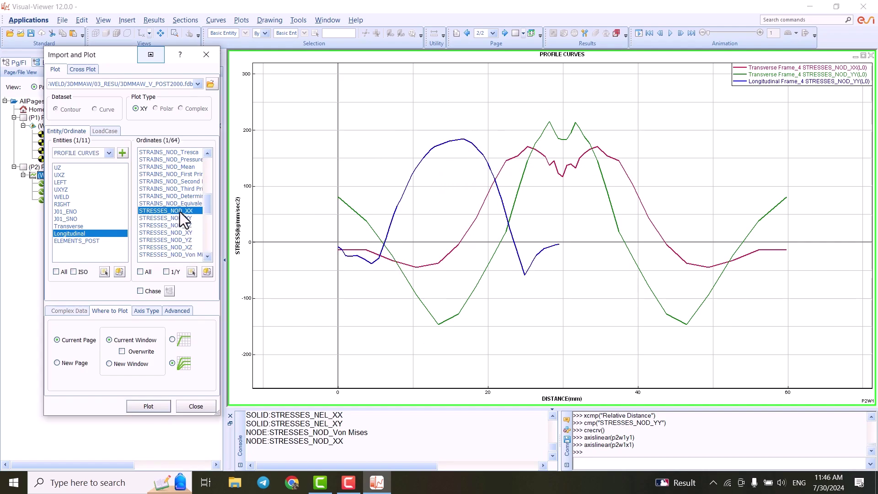
left_click(146, 405)
scroll(389, 208, "down", 2)
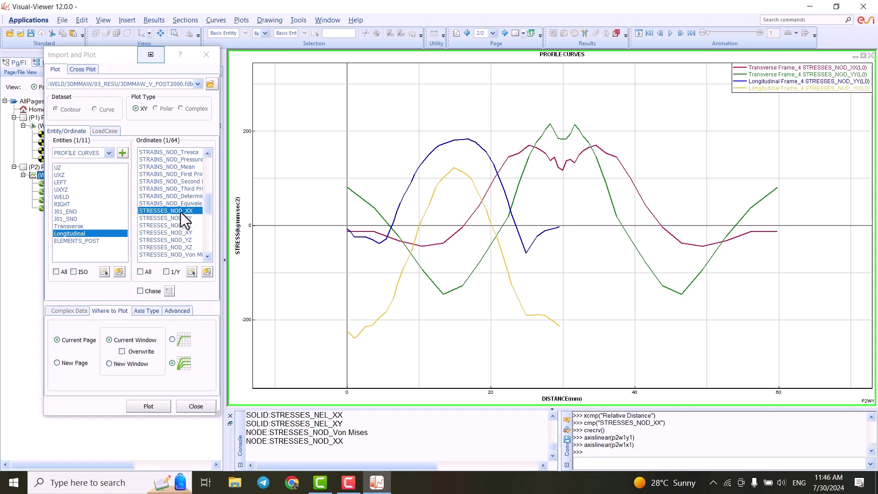
left_click(210, 57)
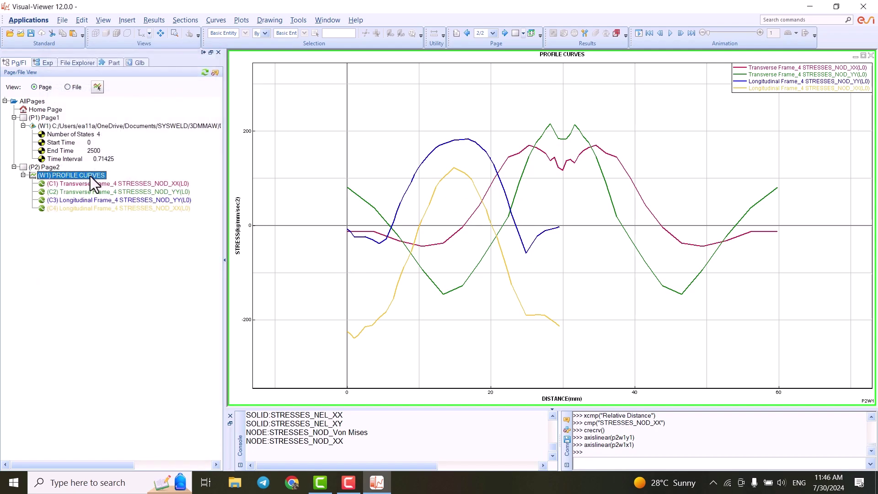
Step: Return to Page1 and examine the orange high-stress zones beside the weld in the Stress_NOD XX contour
left_click(53, 119)
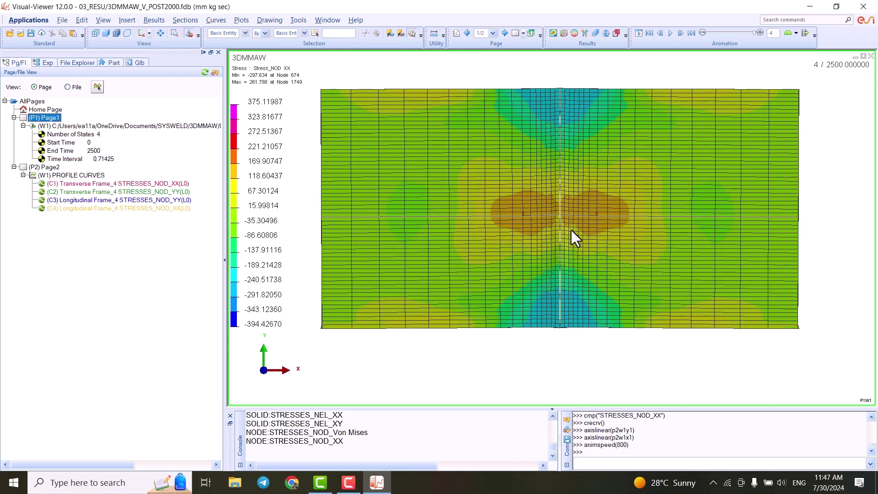
scroll(577, 217, "up", 1)
scroll(576, 226, "up", 1)
middle_click_drag(554, 261, 597, 274)
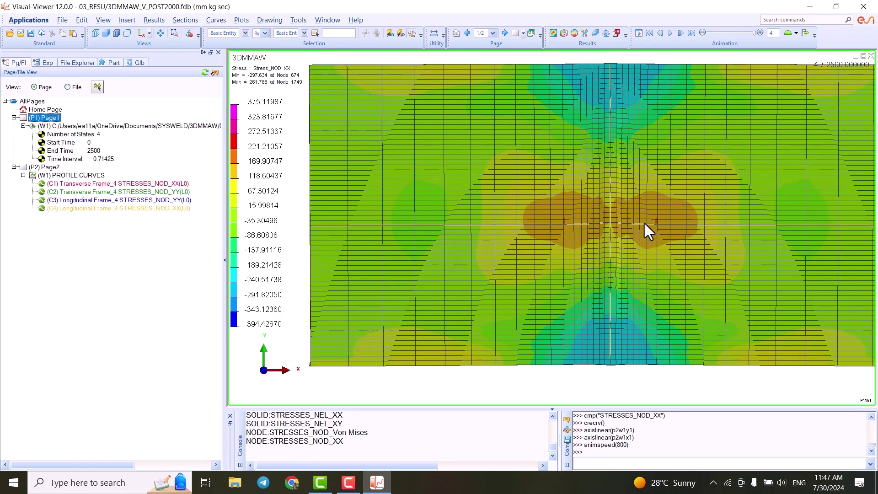
scroll(644, 222, "up", 1)
scroll(578, 212, "down", 1)
mouse_move(573, 224)
middle_mouse_down()
mouse_move(592, 220)
mouse_move(569, 208)
middle_mouse_up()
scroll(568, 203, "up", 2)
scroll(574, 183, "up", 1)
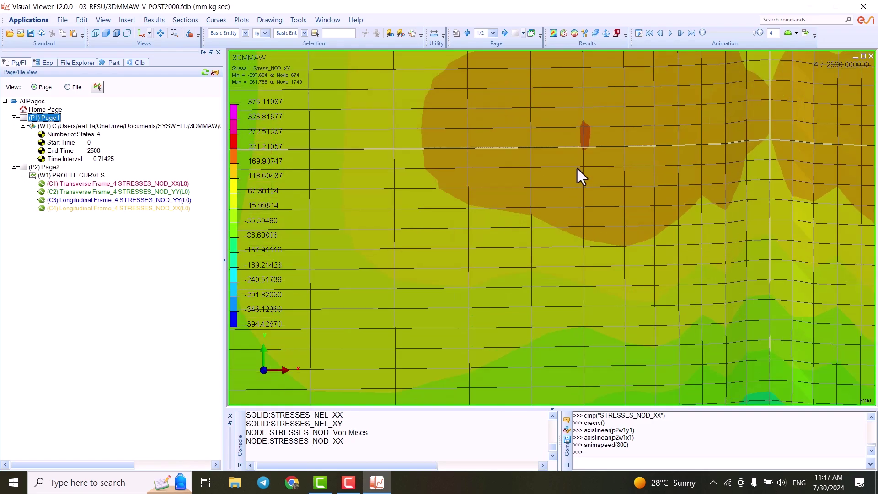
scroll(588, 154, "down", 1)
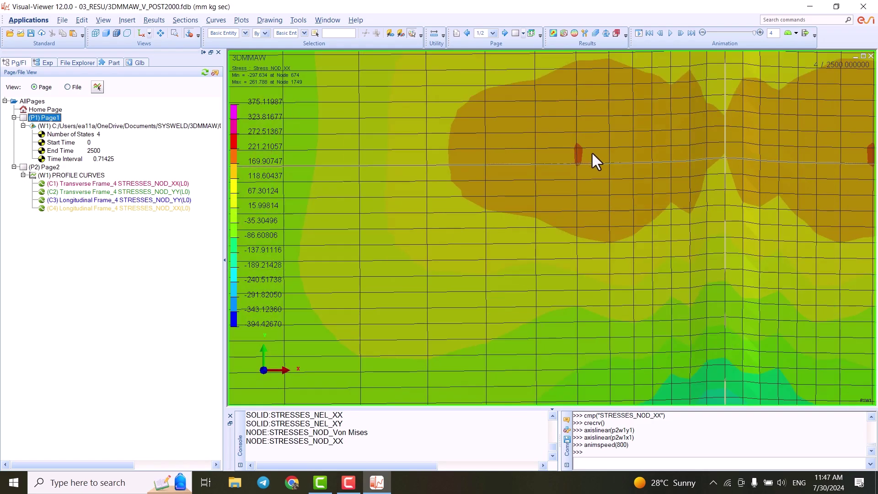
scroll(574, 158, "down", 1)
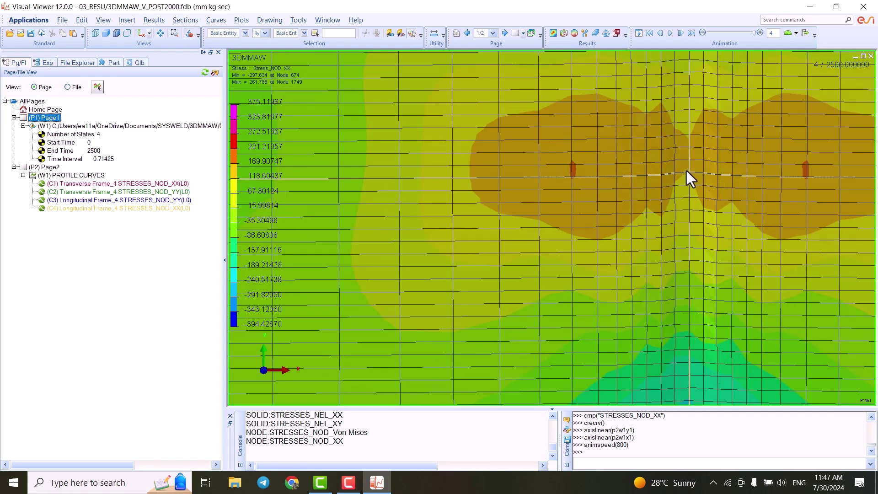
Step: Examine the XX stress contour where the Transverse and Longitudinal curves cross, and compare it with the peak zones on both sides
scroll(691, 177, "up", 2)
middle_click_drag(712, 174, 627, 174)
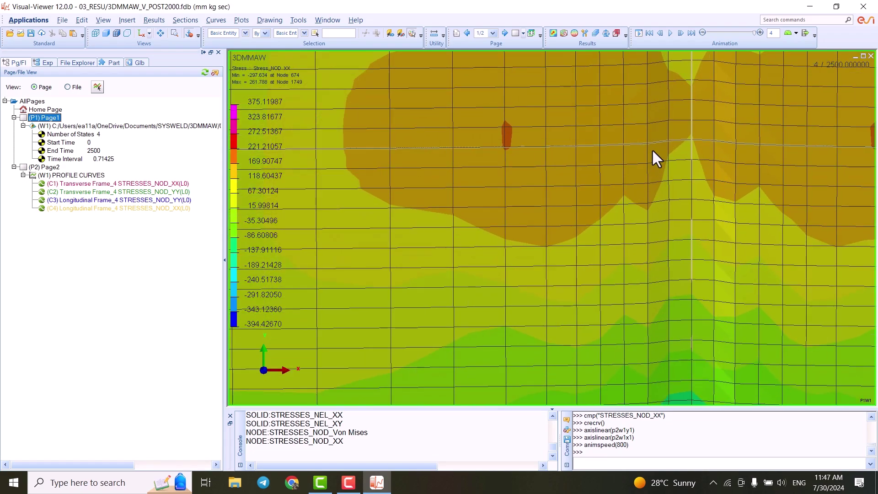
scroll(718, 135, "up", 2)
middle_click_drag(719, 138, 581, 188)
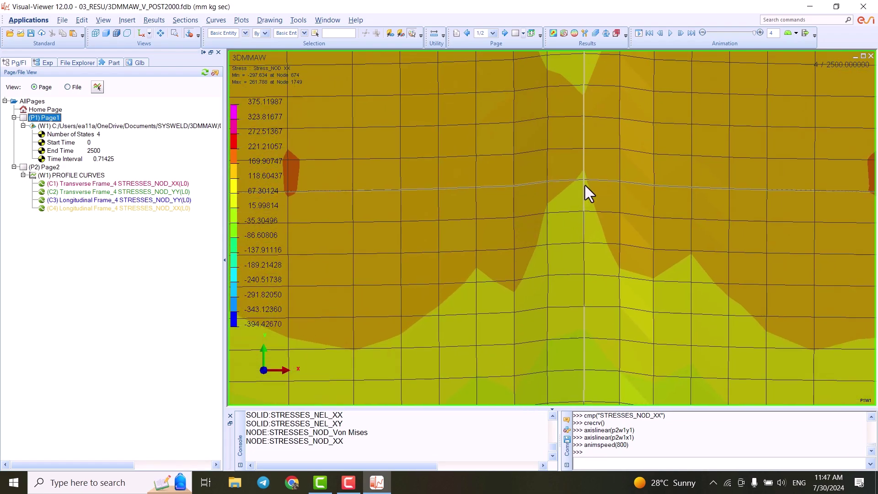
left_click(583, 181)
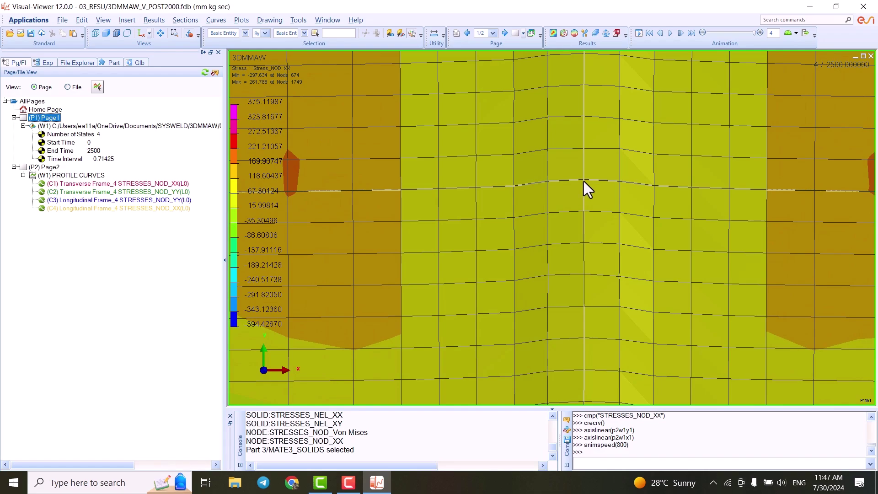
left_click(600, 184)
scroll(588, 178, "down", 2)
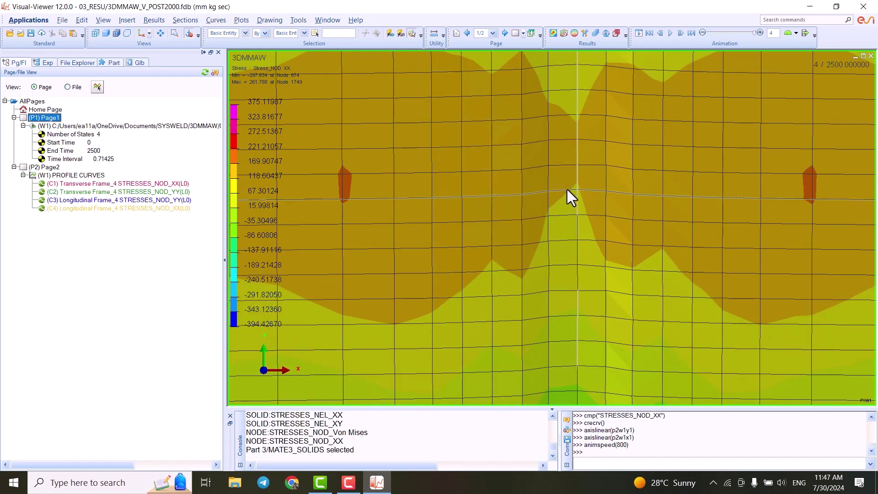
scroll(571, 185, "up", 2)
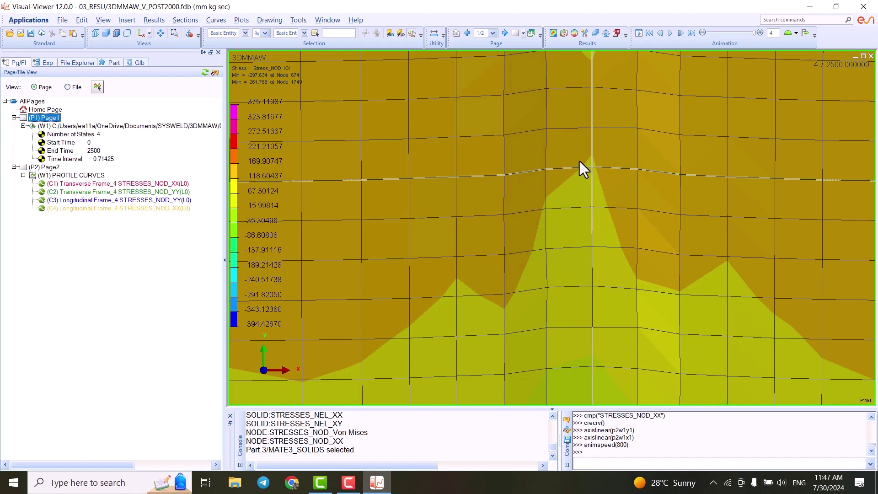
scroll(593, 176, "down", 4)
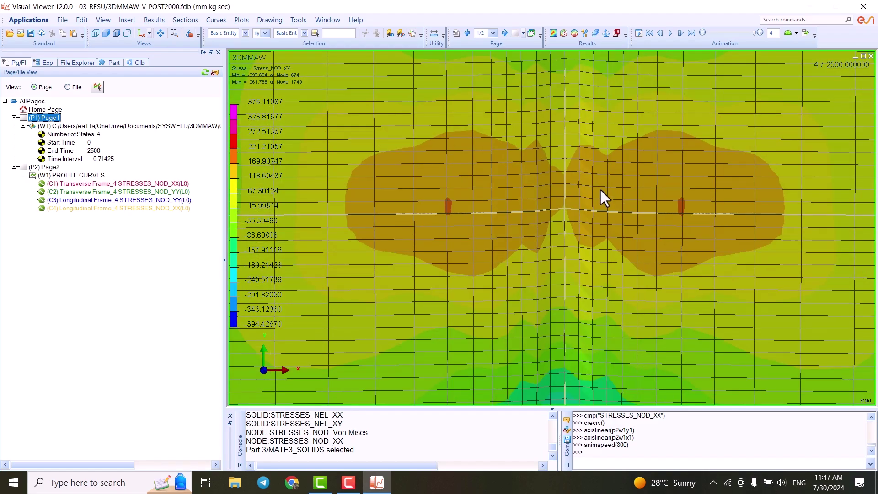
scroll(612, 210, "down", 5)
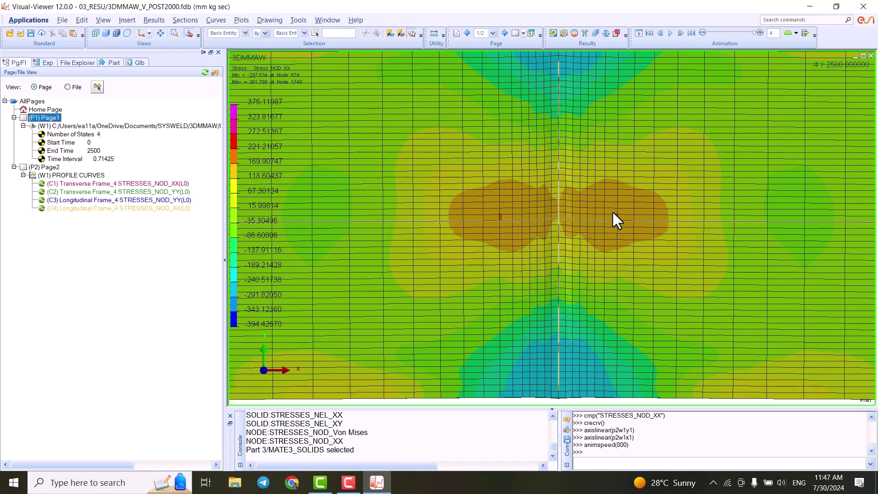
scroll(590, 213, "up", 4)
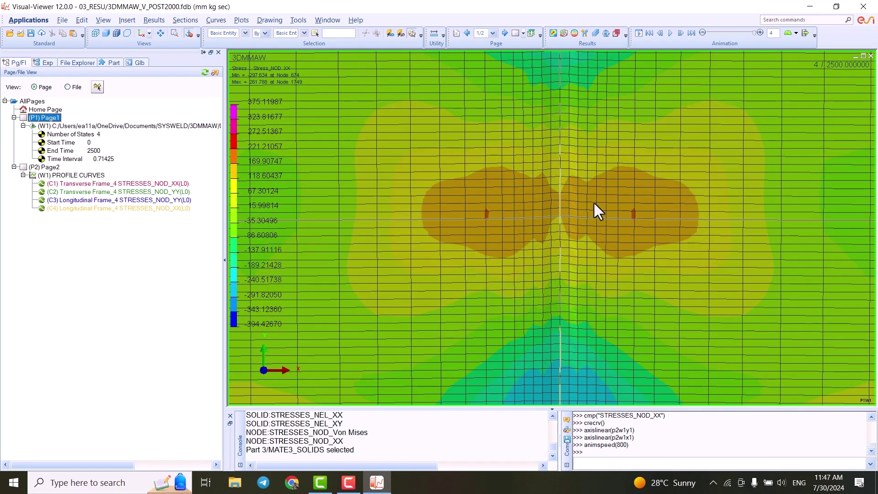
scroll(585, 204, "down", 5)
scroll(556, 180, "up", 4)
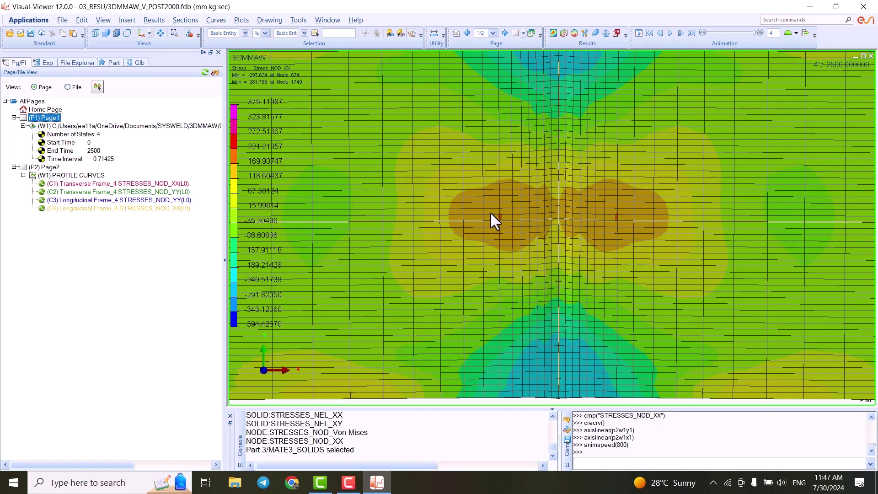
scroll(500, 215, "down", 3)
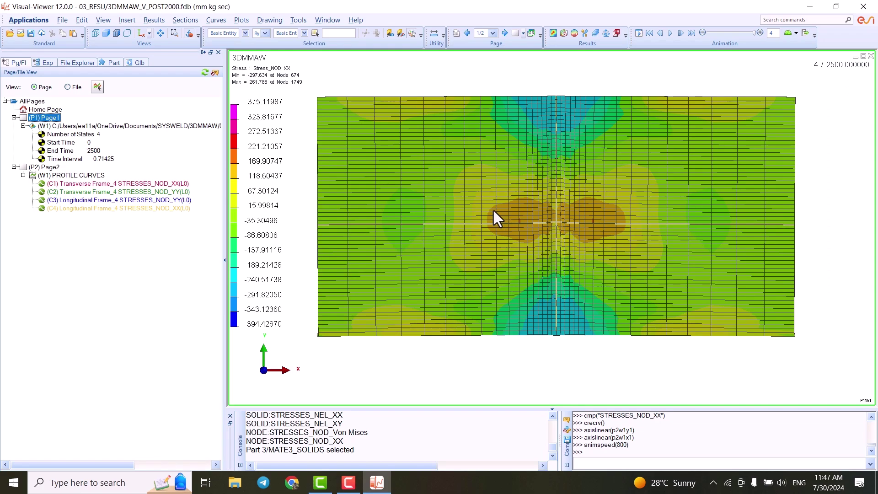
Step: Show the stress contour in isometric view and inspect the whole welded plate
left_click(149, 32)
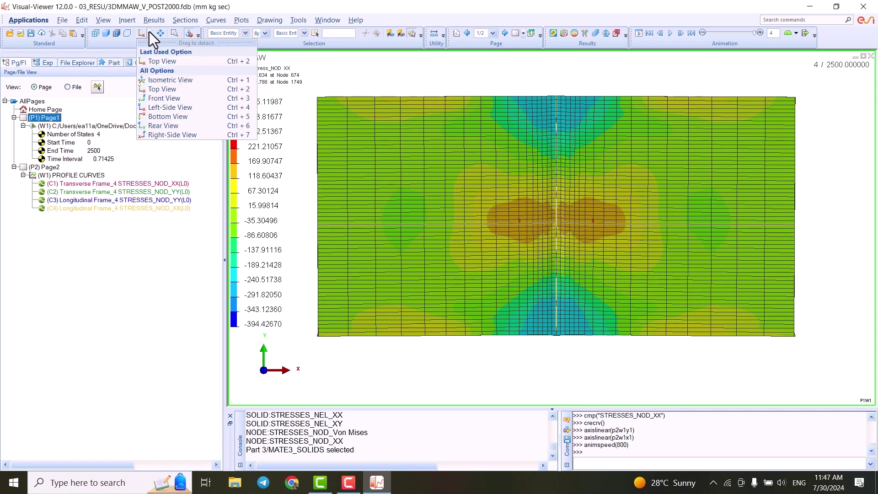
left_click(161, 82)
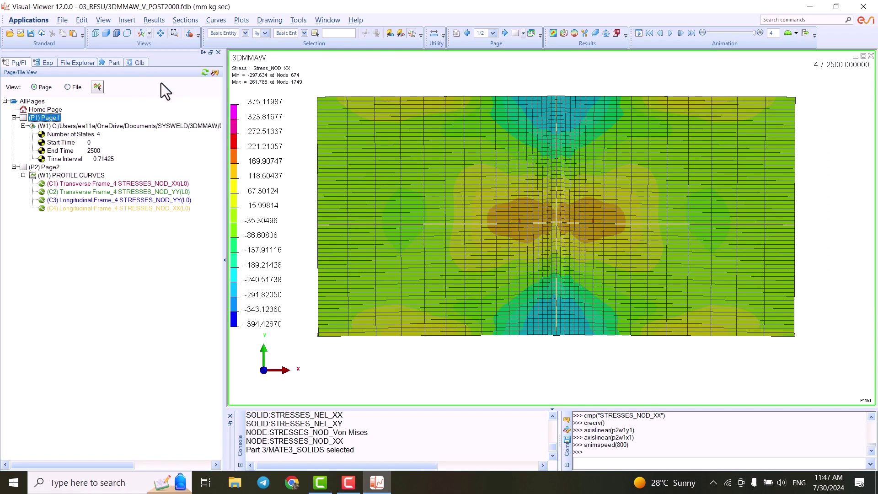
scroll(600, 322, "up", 1)
scroll(599, 321, "down", 2)
scroll(625, 307, "up", 2)
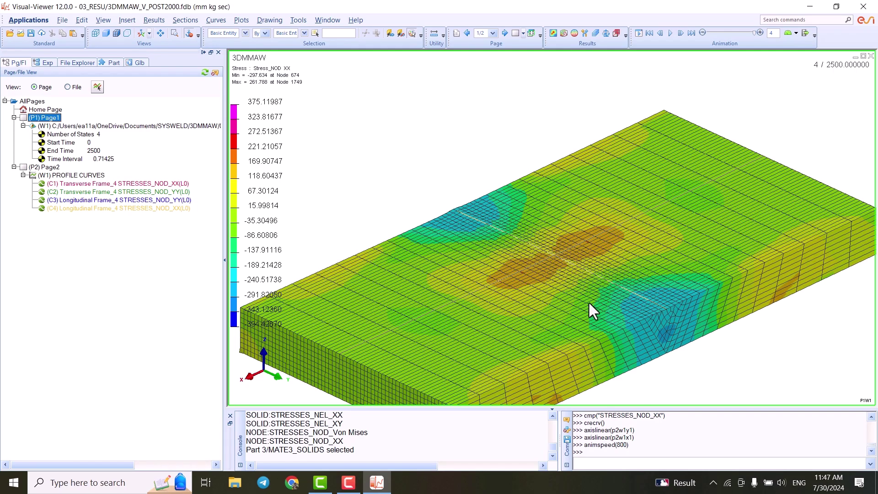
middle_click_drag(557, 269, 556, 216)
scroll(557, 212, "down", 2)
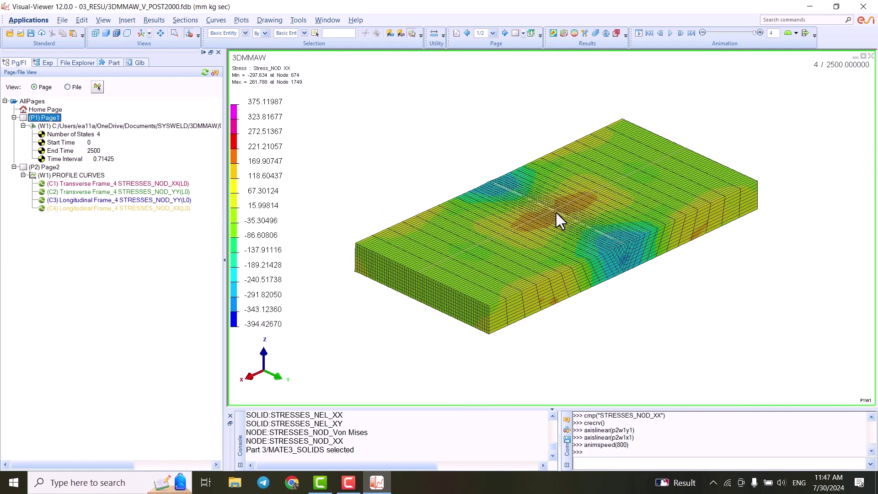